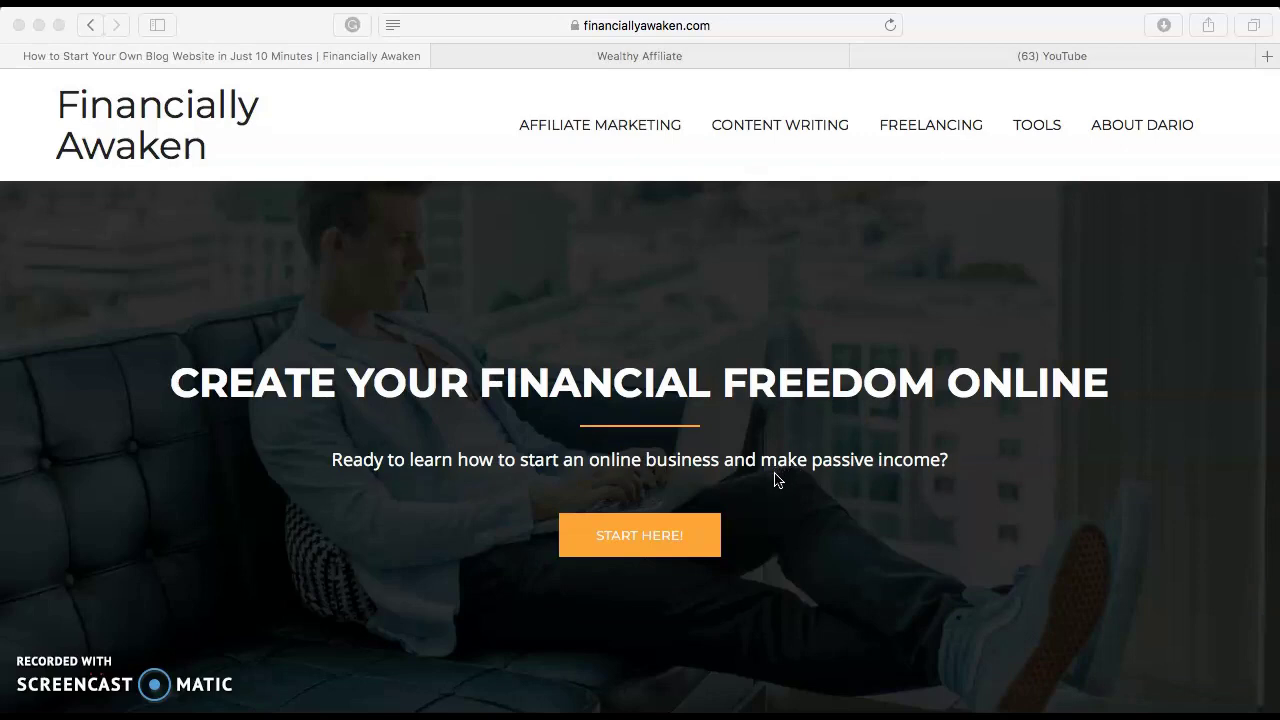
# Review the article on starting a blog down to its free-website form, then look at the Wealthy Affiliate dashboard and SiteRubix homepage.
pyautogui.scroll(-5, 776, 470)
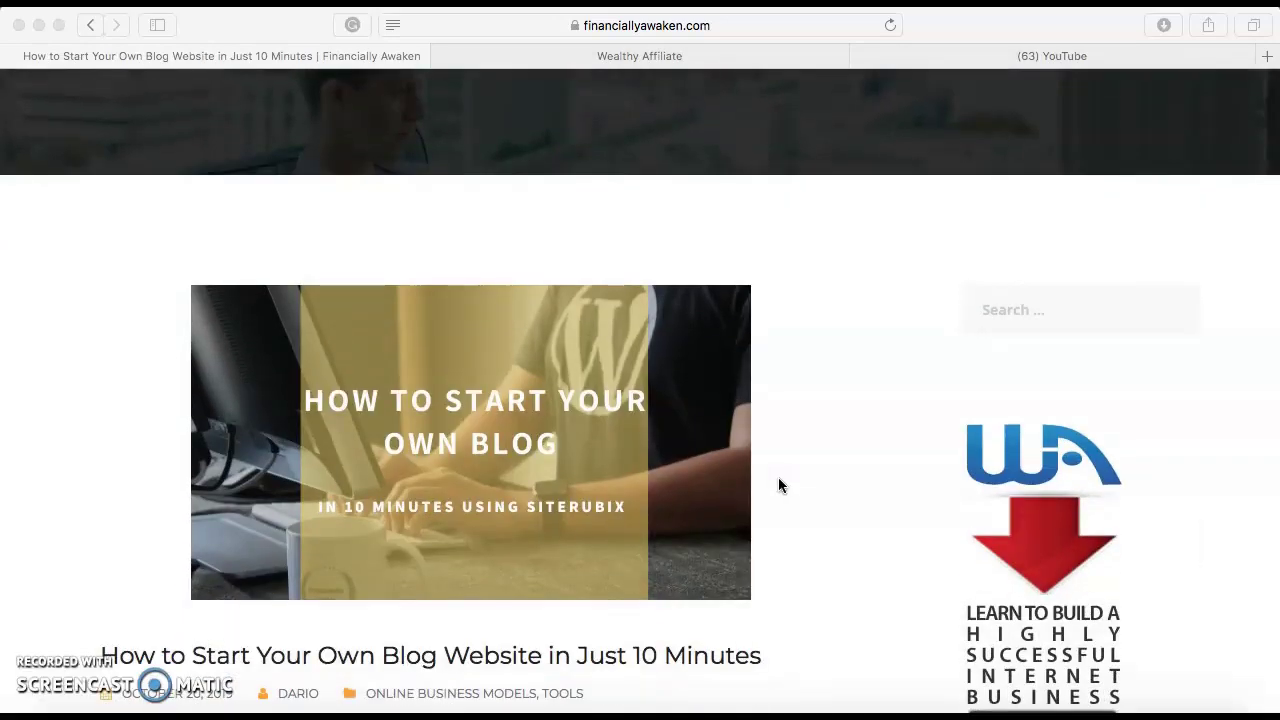
pyautogui.scroll(-2, 777, 478)
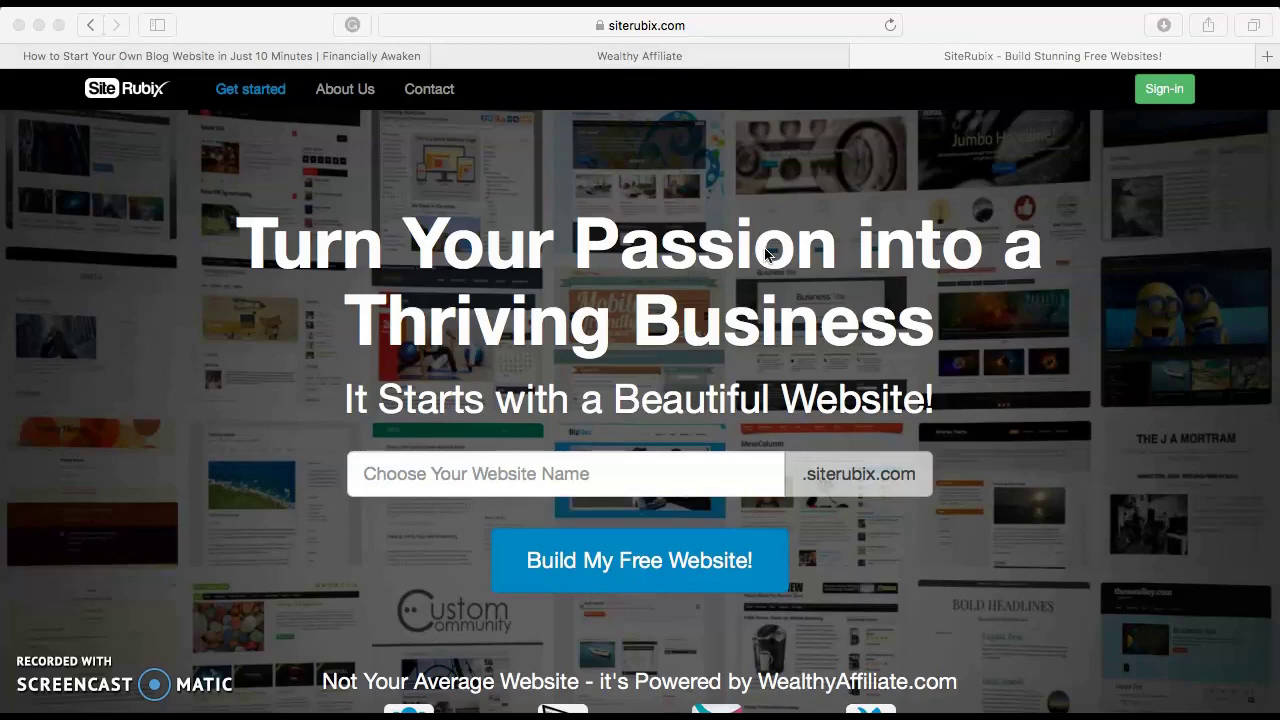
pyautogui.click(296, 47)
pyautogui.scroll(-2, 423, 520)
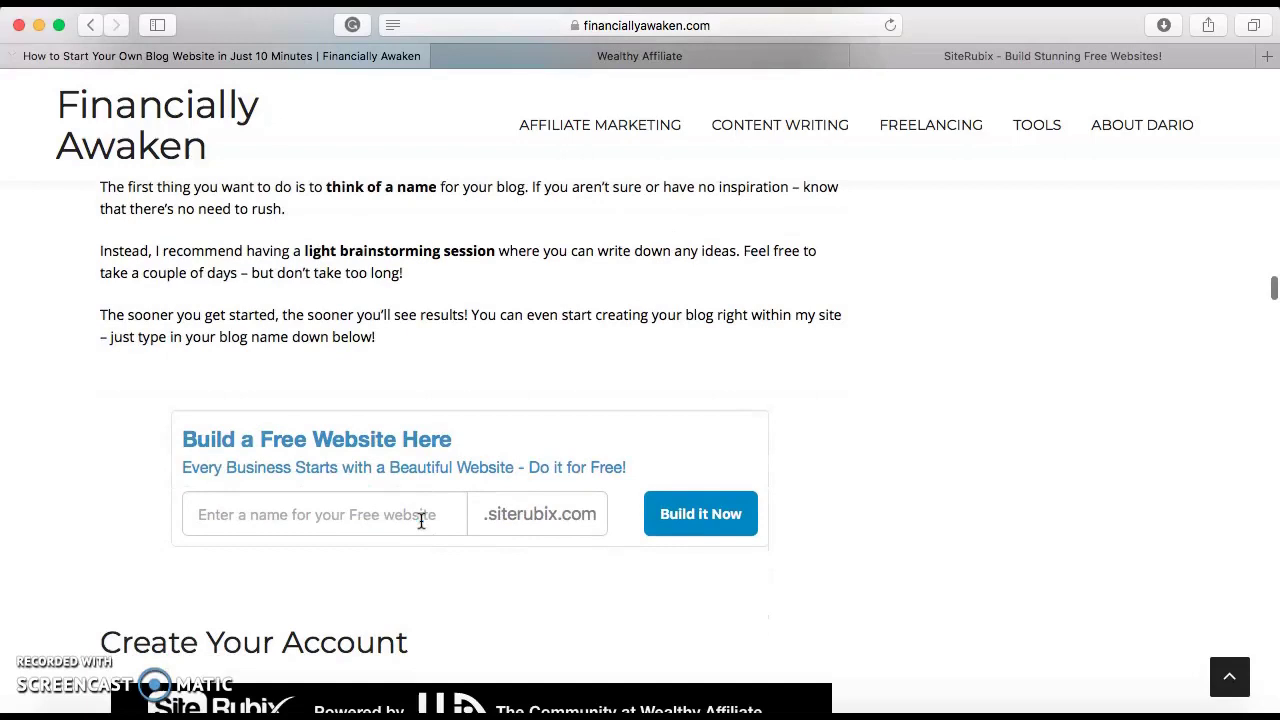
pyautogui.click(285, 511)
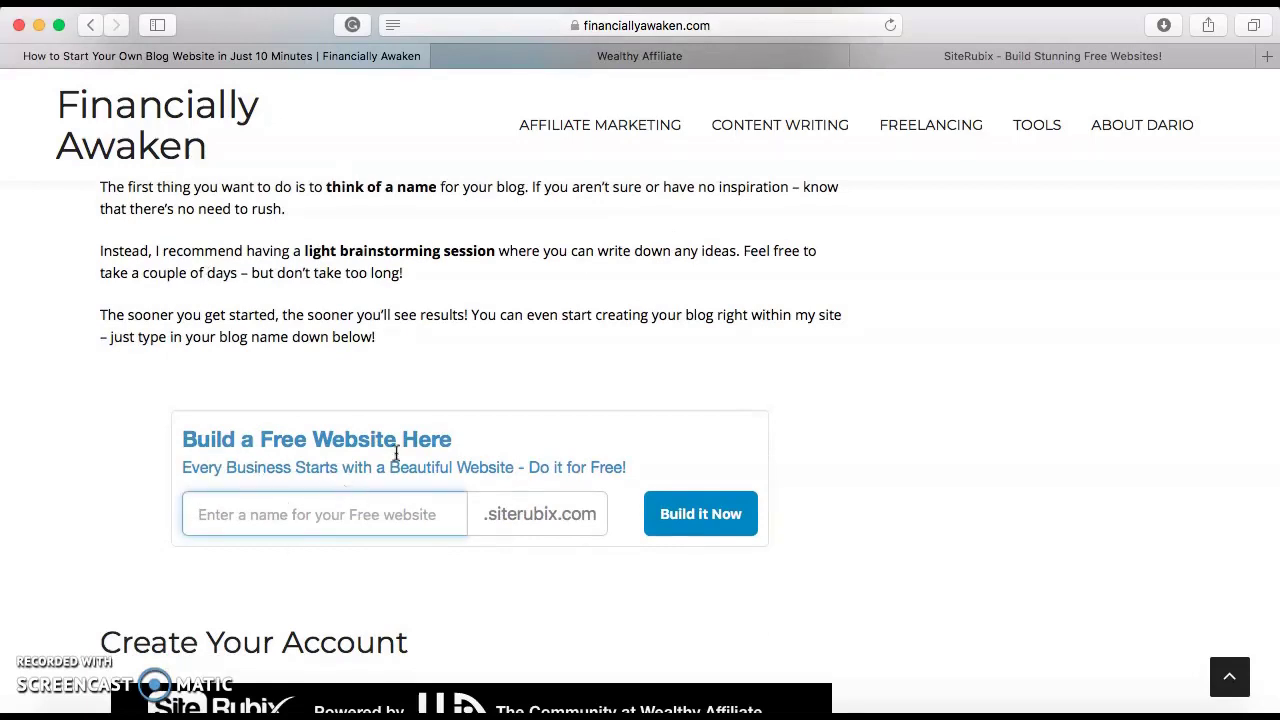
pyautogui.click(663, 58)
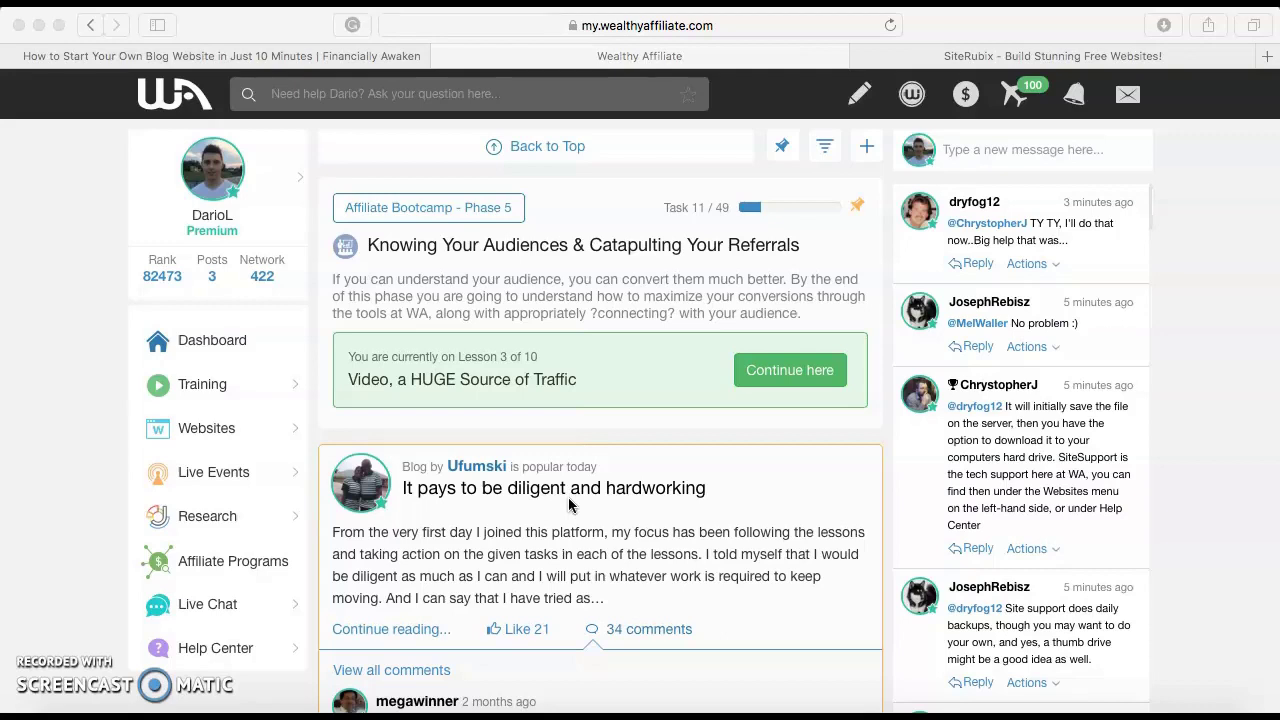
pyautogui.click(921, 62)
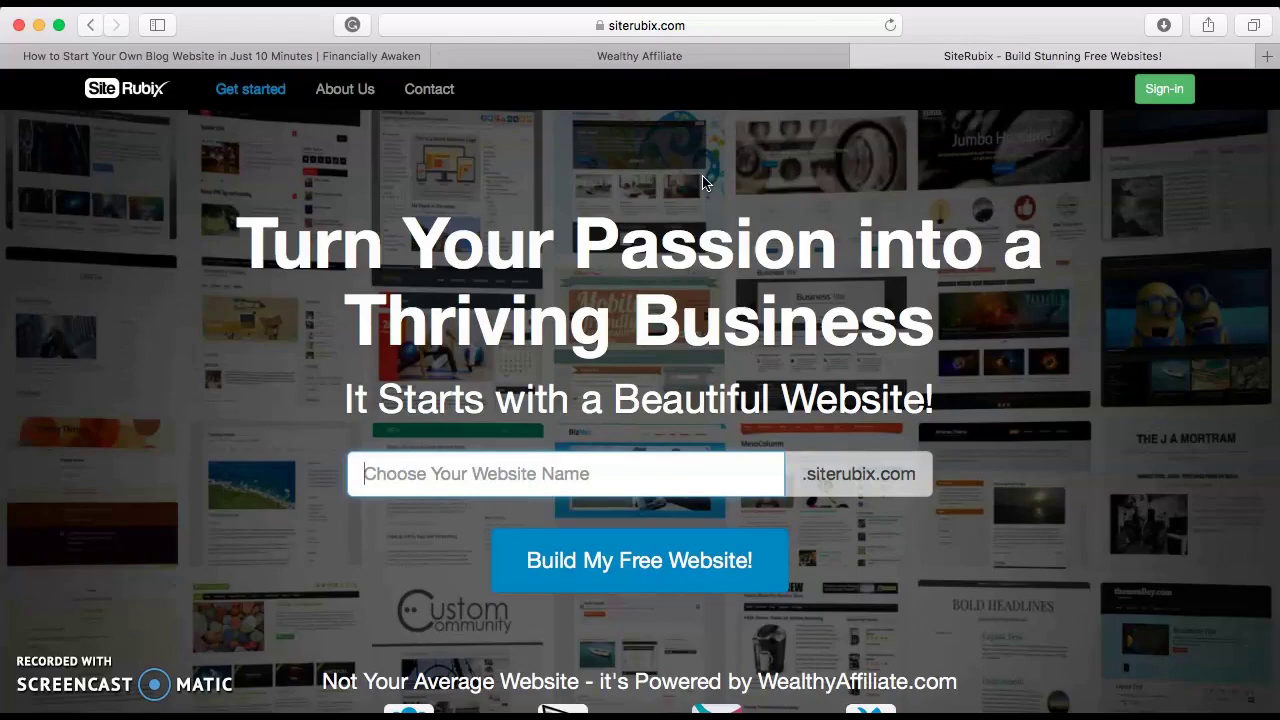
# Switch to Wealthy Affiliate, open the website builder and choose a free domain as the kind of website.
pyautogui.click(680, 56)
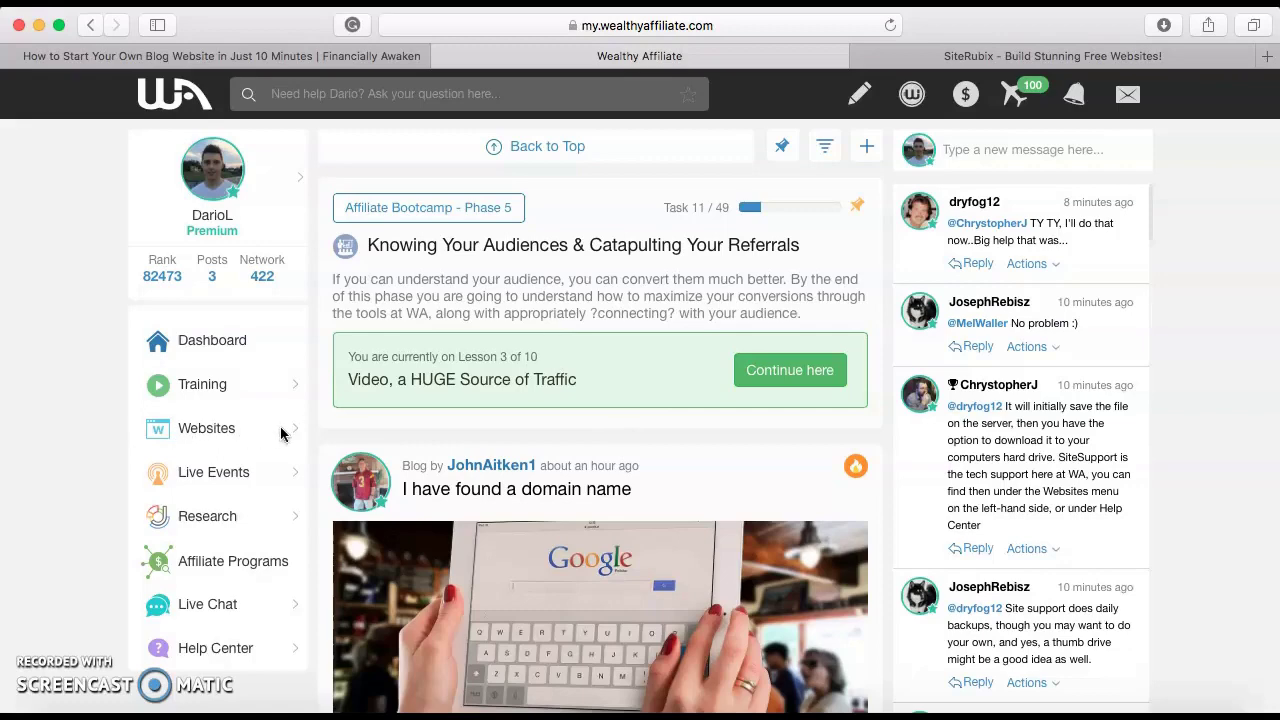
pyautogui.moveTo(291, 432)
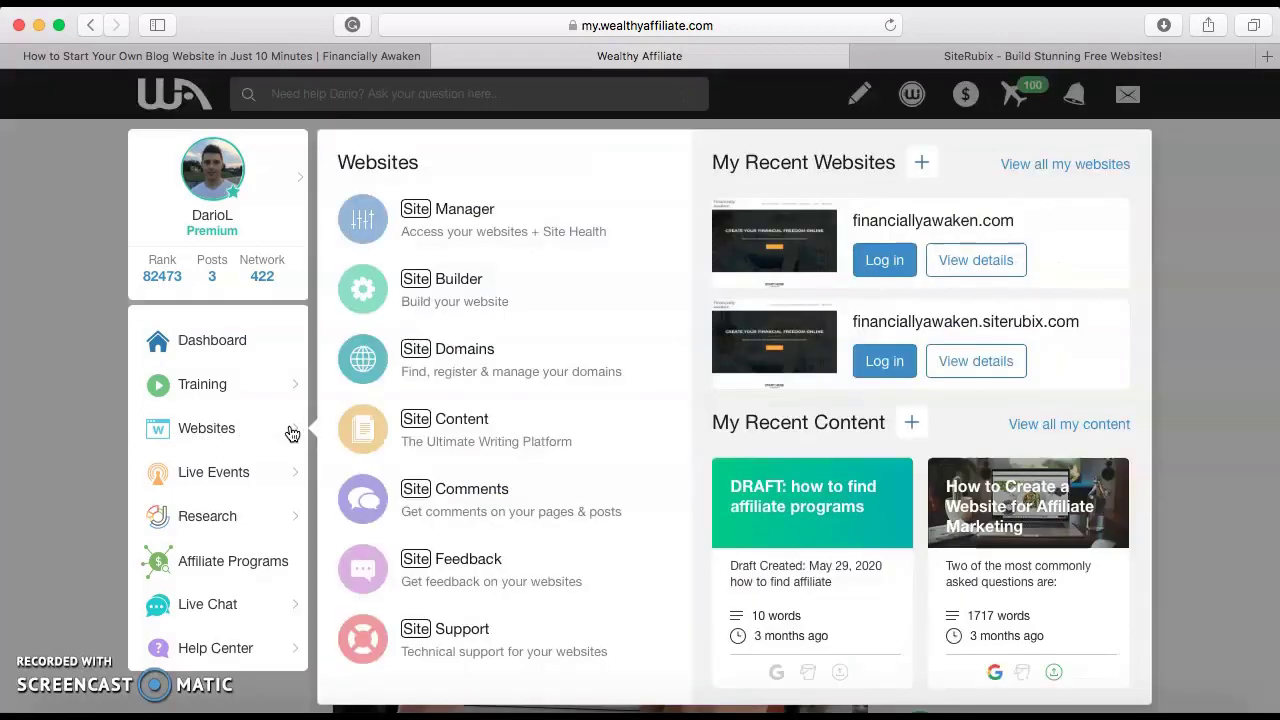
pyautogui.click(466, 291)
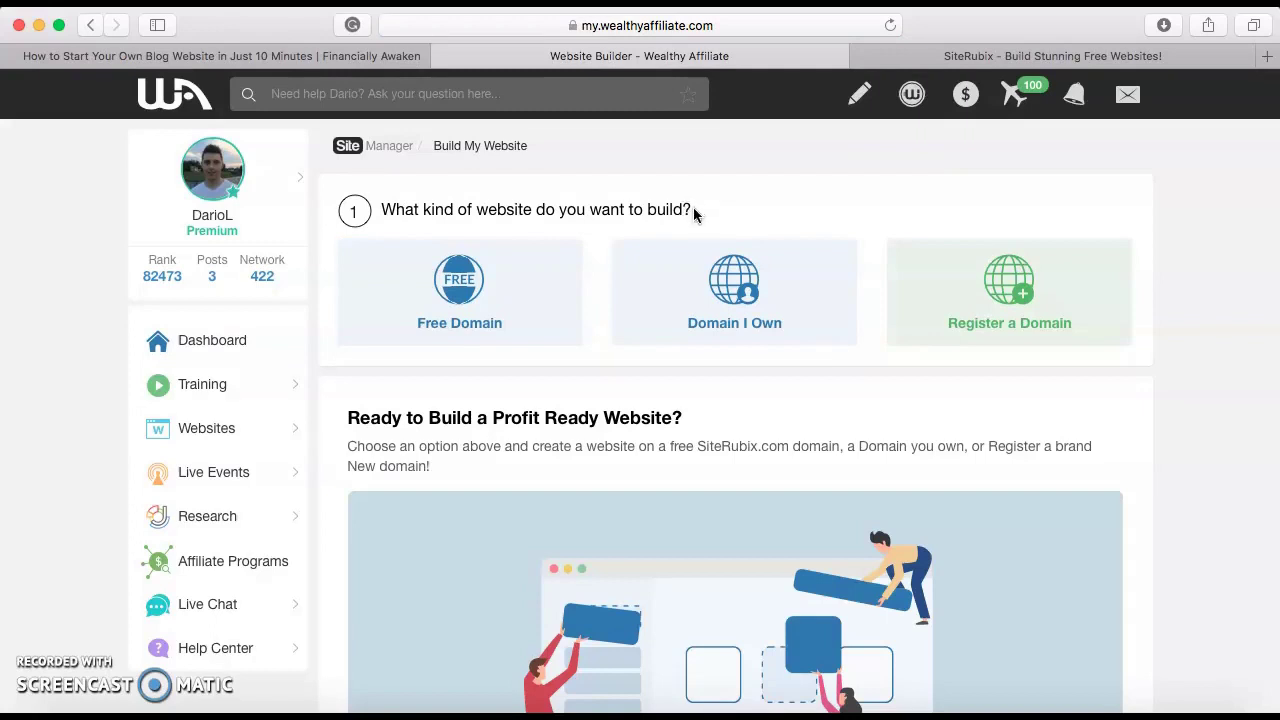
pyautogui.click(494, 300)
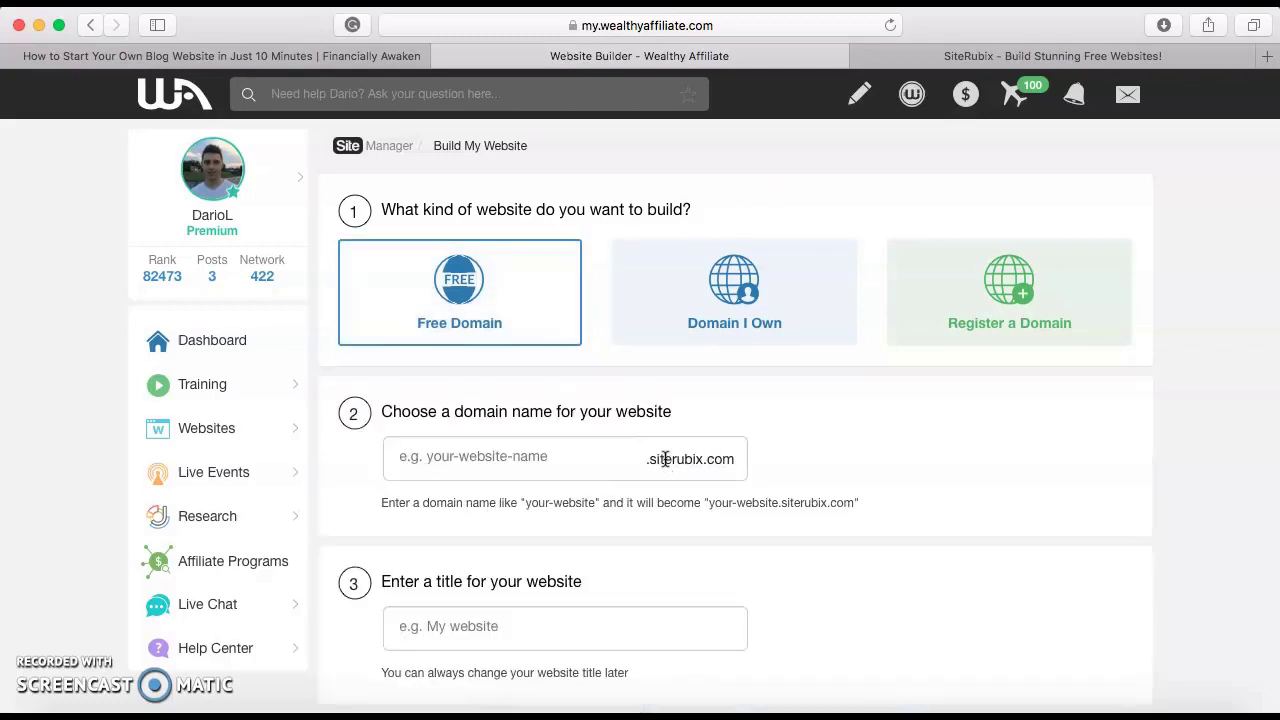
# Enter badmintonrackets as the free siterubix.com domain name and have its availability checked.
pyautogui.click(563, 455)
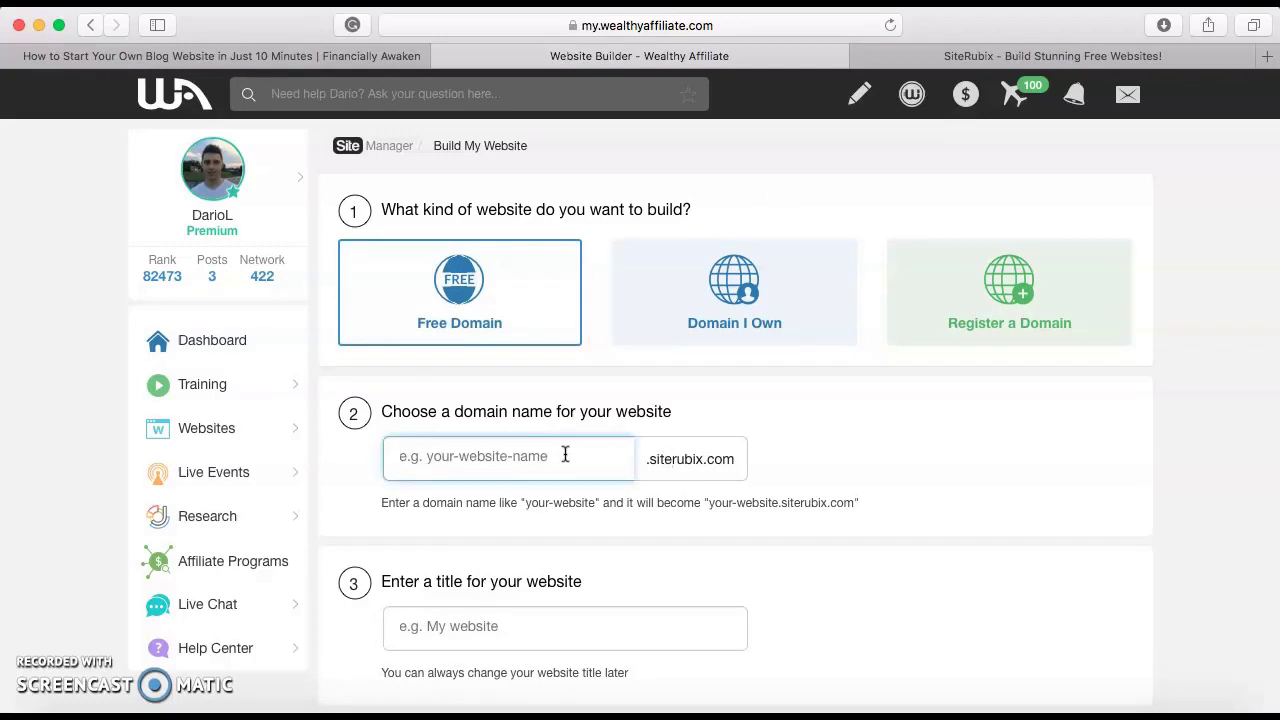
pyautogui.click(784, 198)
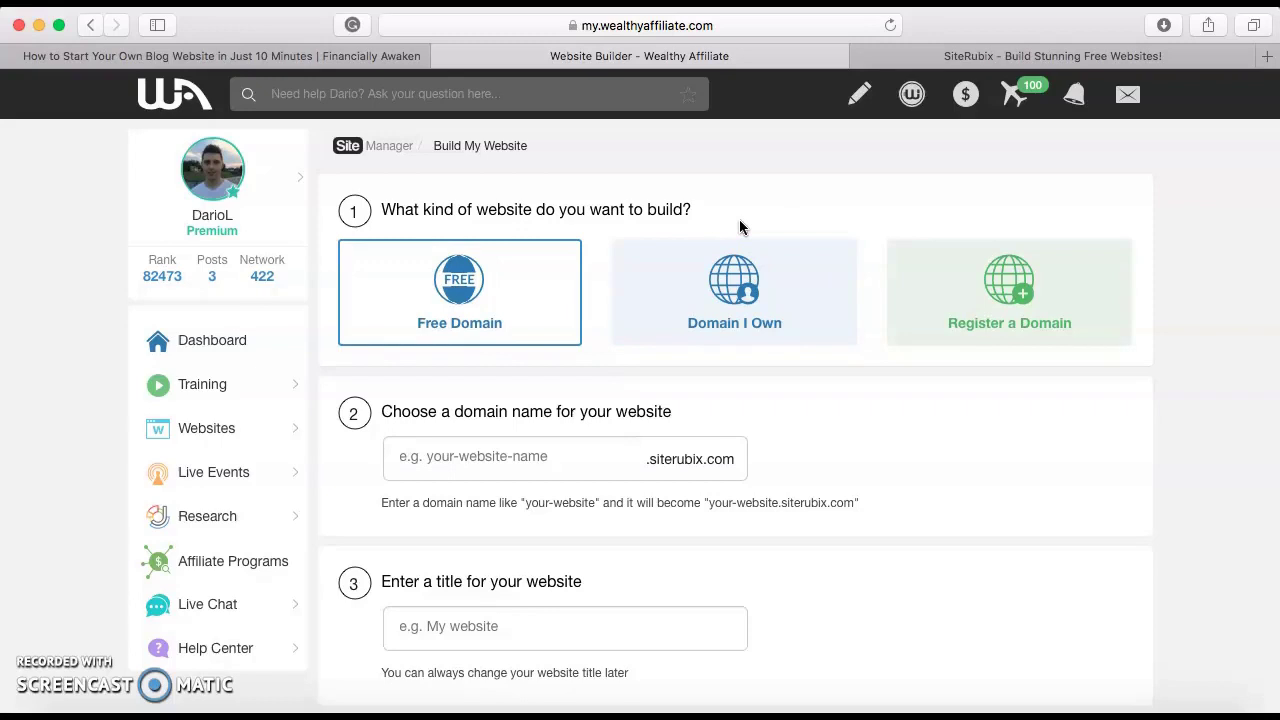
pyautogui.scroll(-1, 680, 480)
pyautogui.click(512, 442)
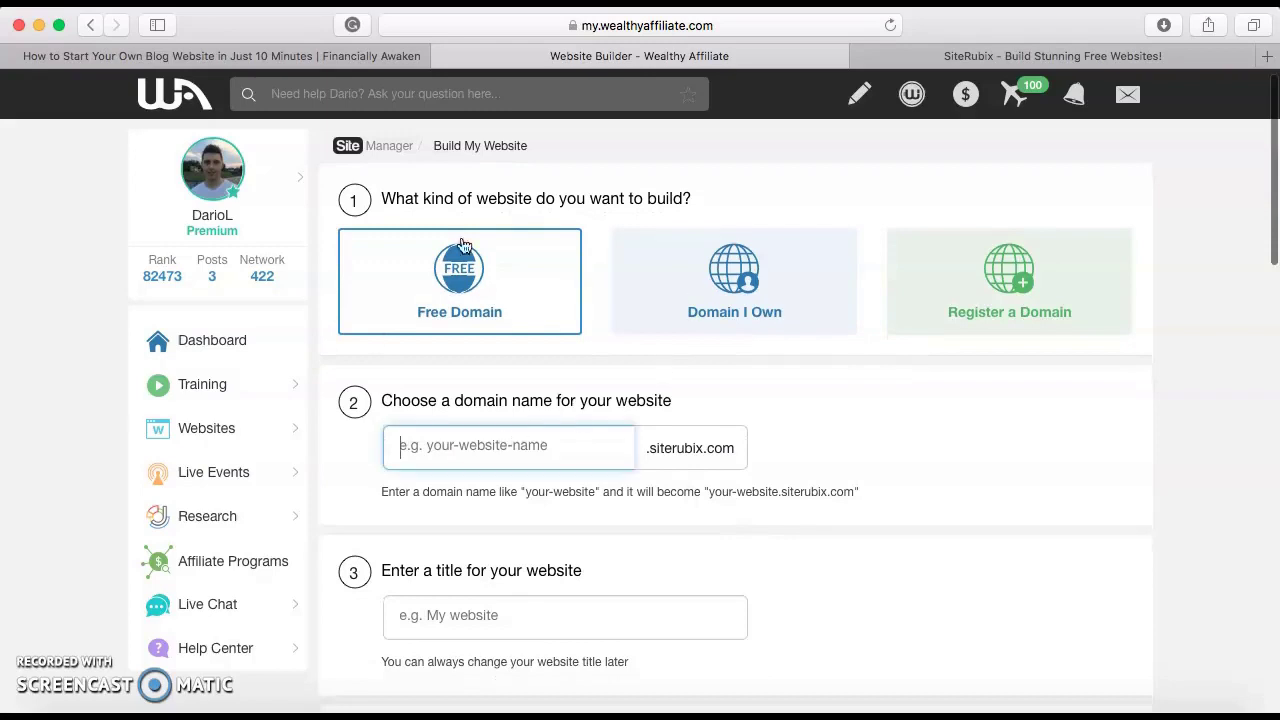
pyautogui.scroll(-3, 592, 422)
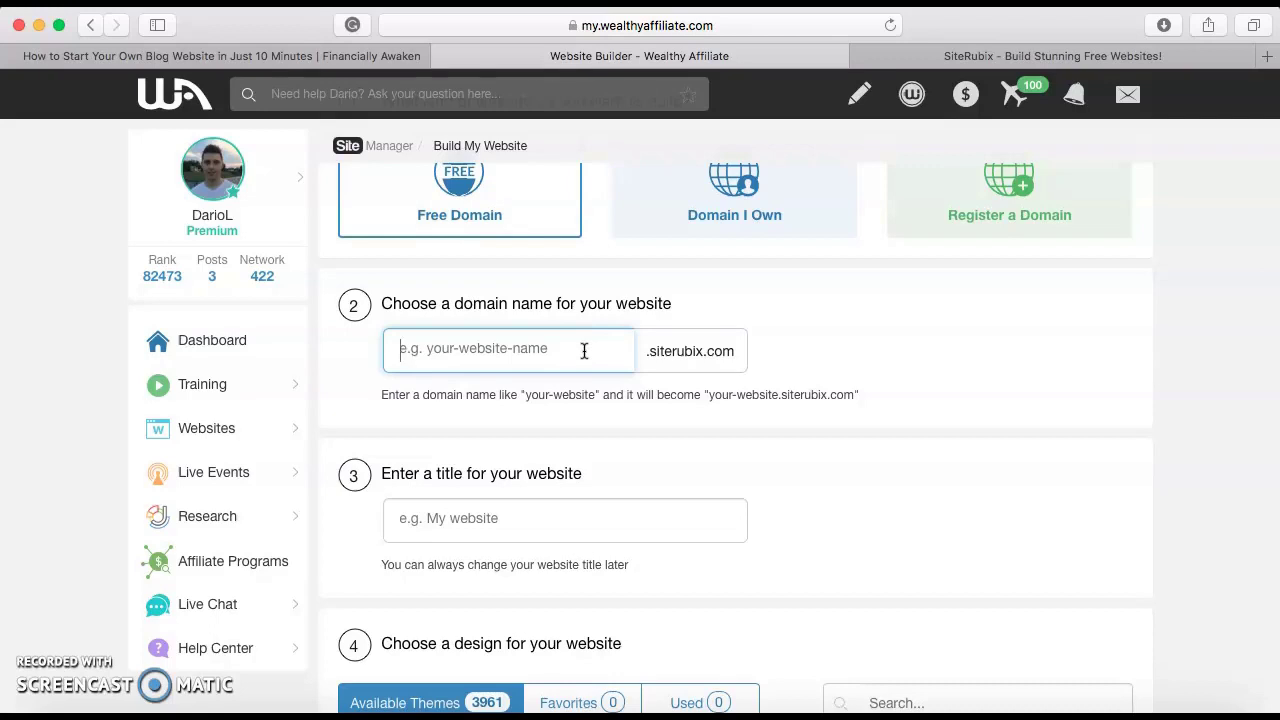
pyautogui.write('badmi')
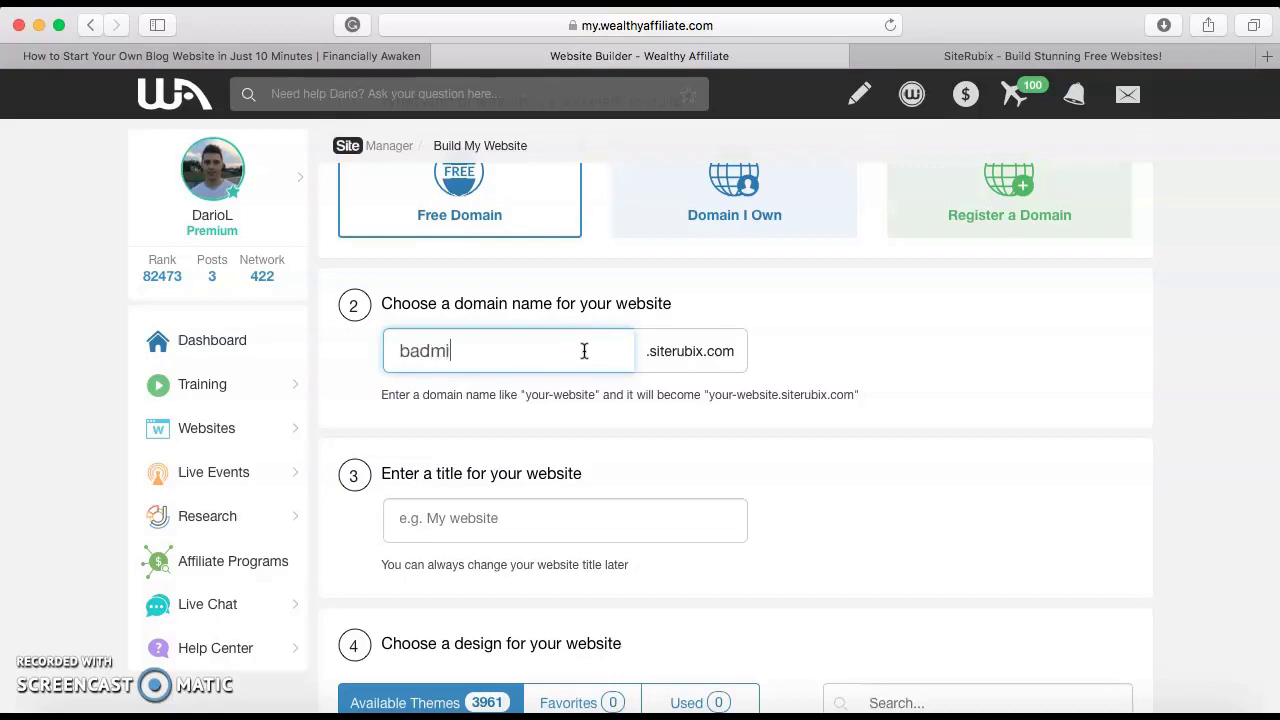
pyautogui.write('ntonrackets')
pyautogui.click(843, 486)
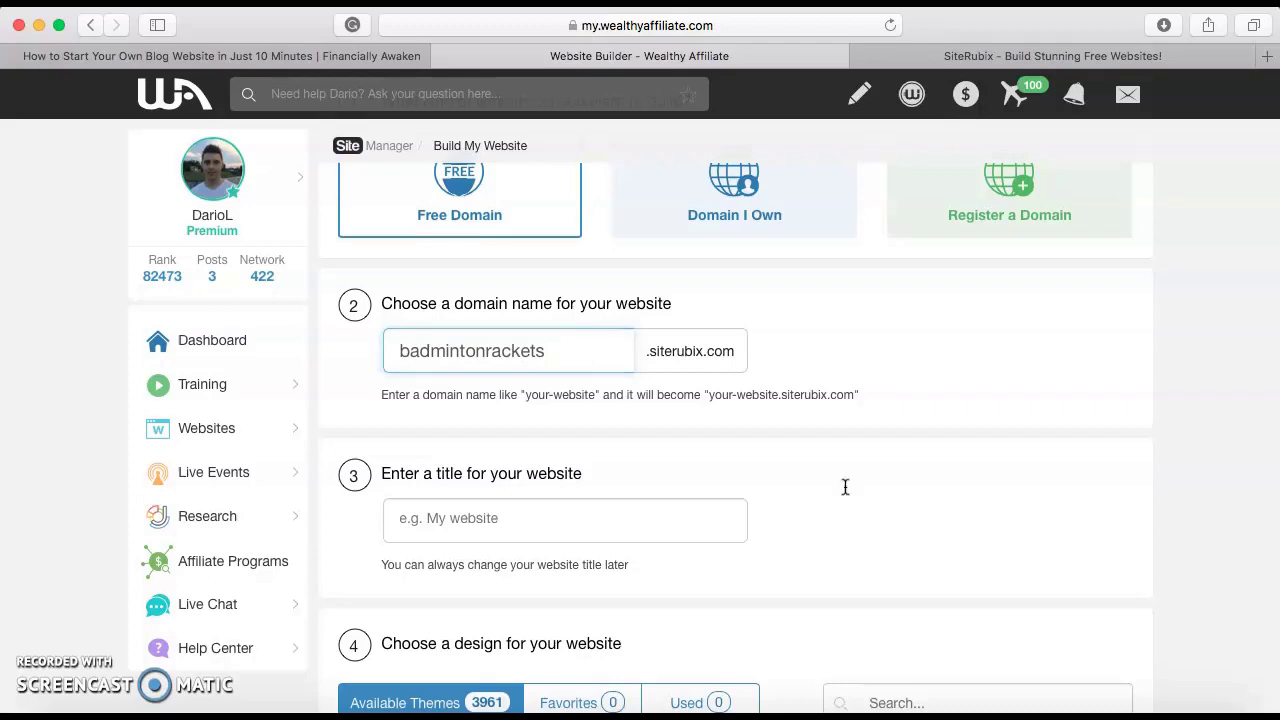
# Set the website's title to "Badminton Rackets".
pyautogui.scroll(-1, 891, 340)
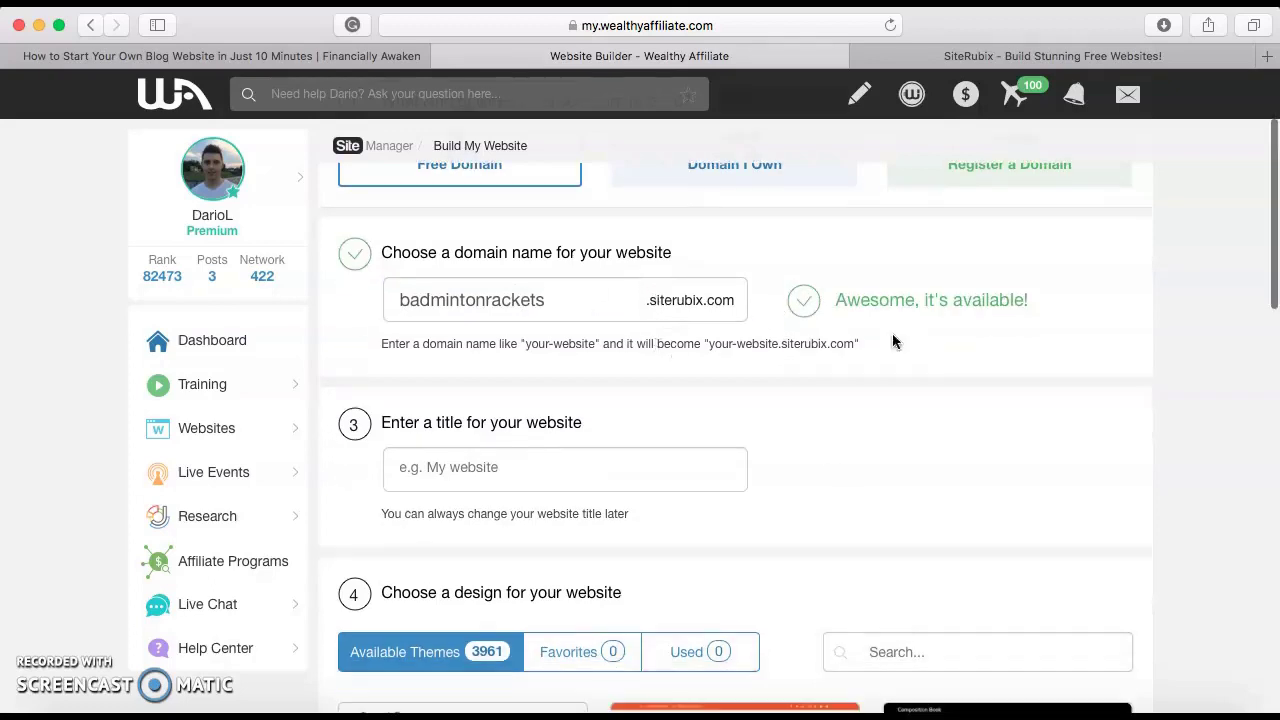
pyautogui.scroll(-1, 767, 360)
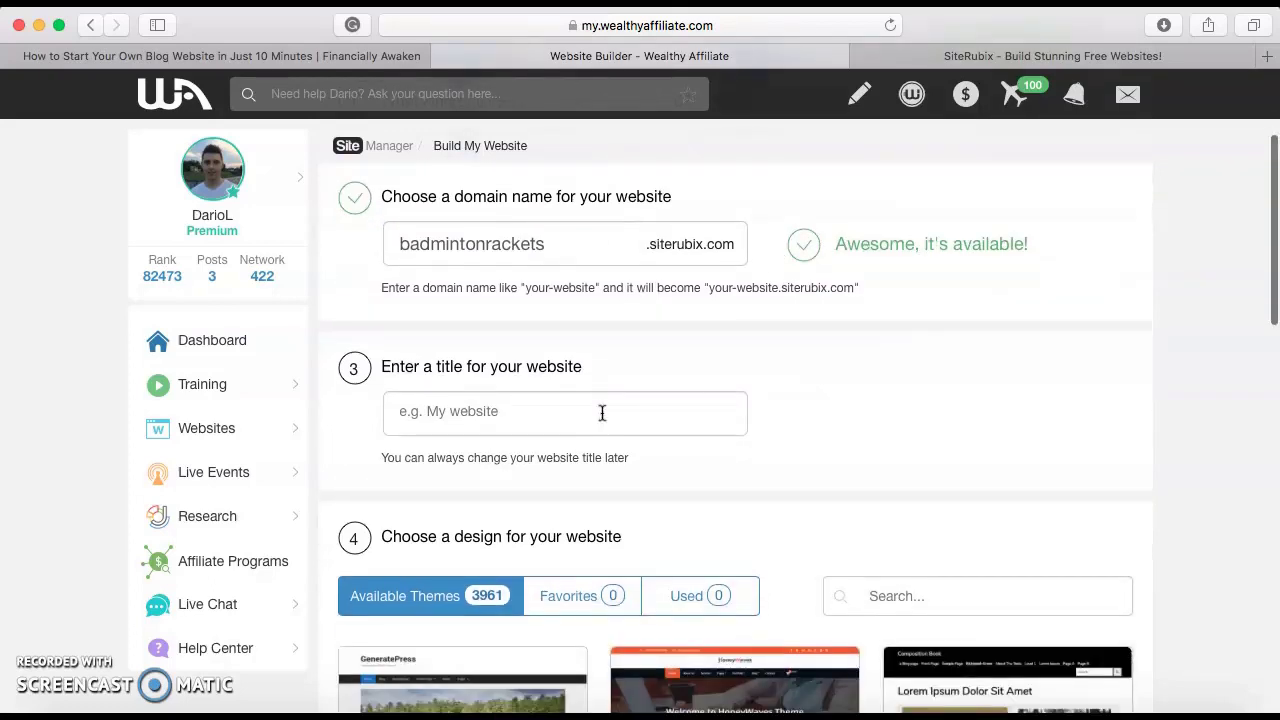
pyautogui.click(570, 417)
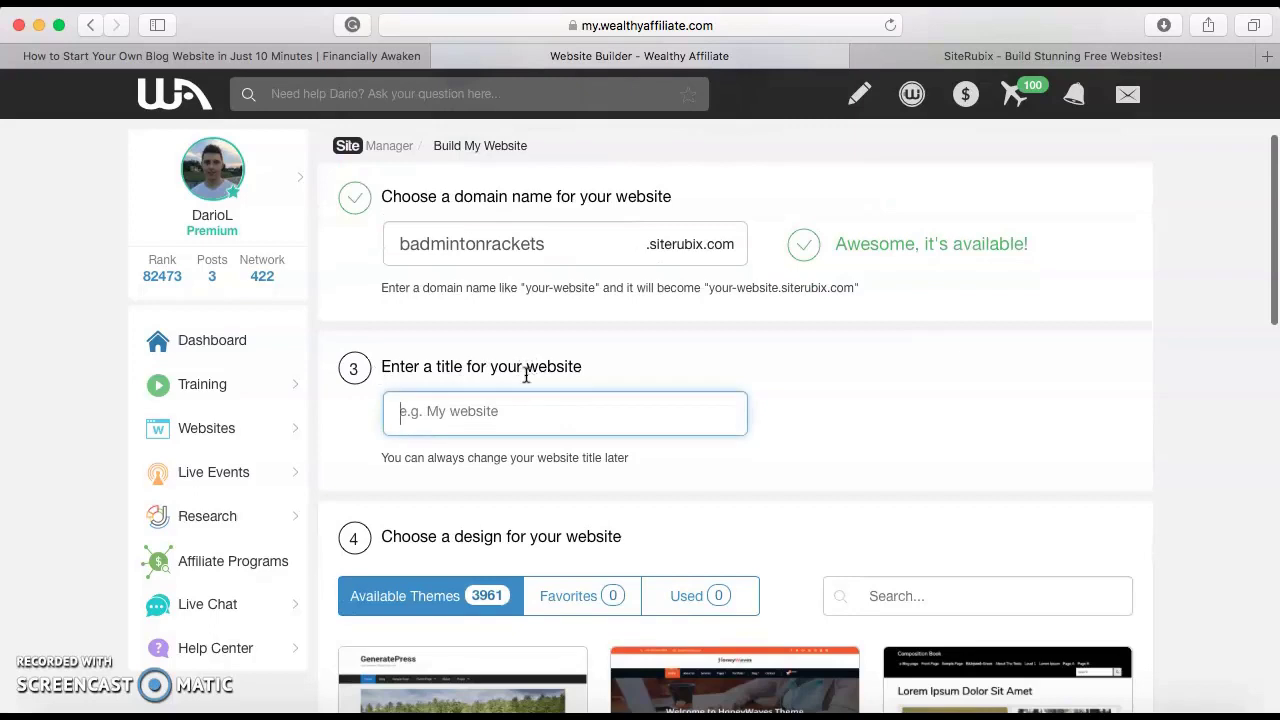
pyautogui.scroll(-1, 826, 385)
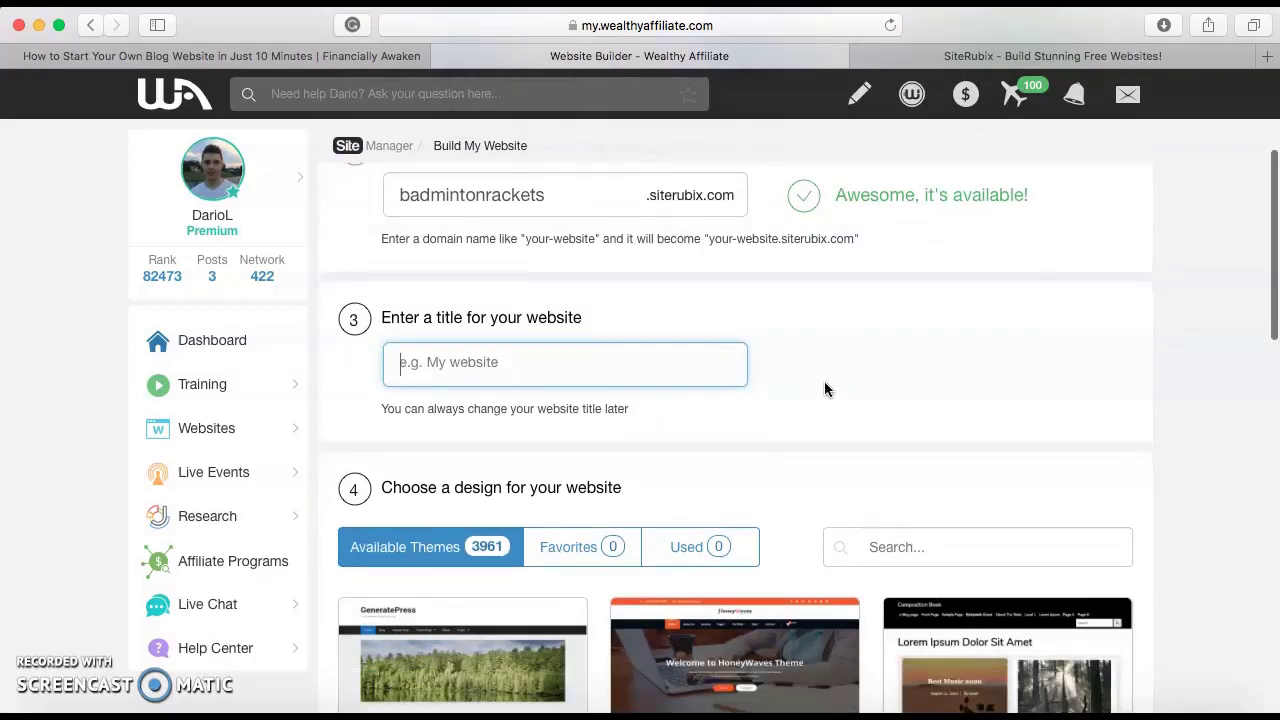
pyautogui.scroll(3, 700, 380)
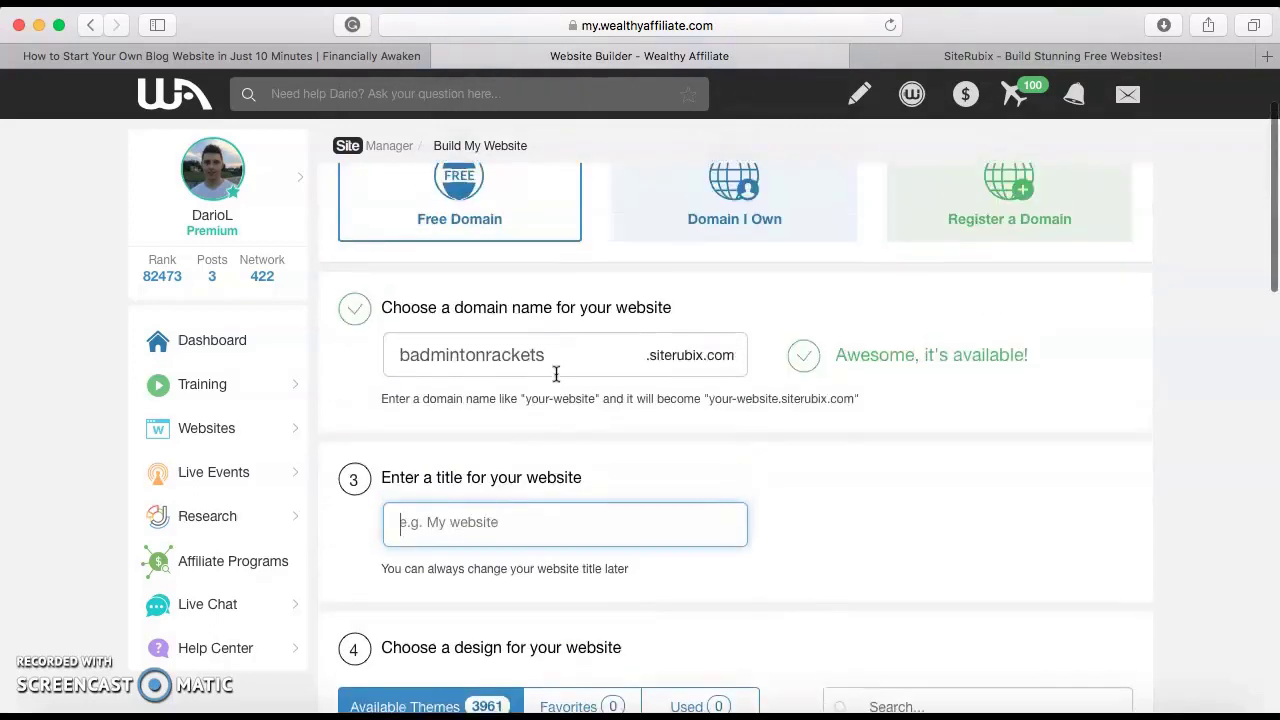
pyautogui.scroll(-1, 560, 420)
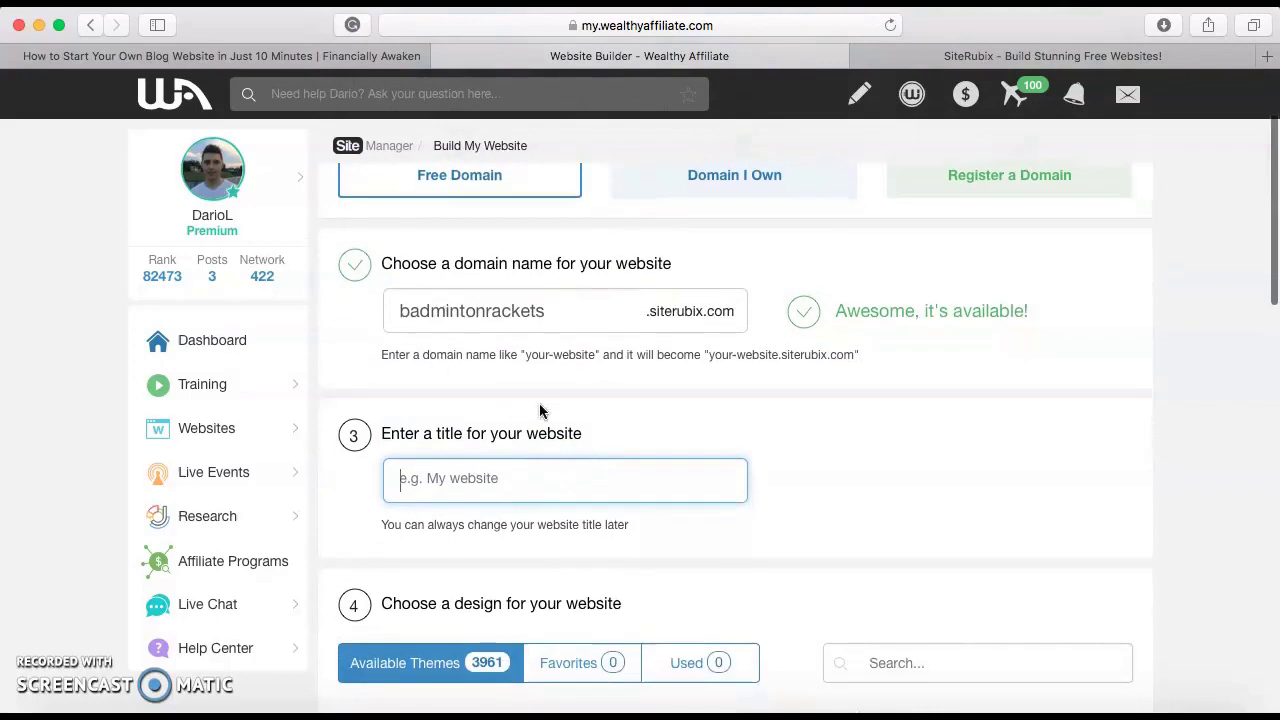
pyautogui.write('Badminton Rackets')
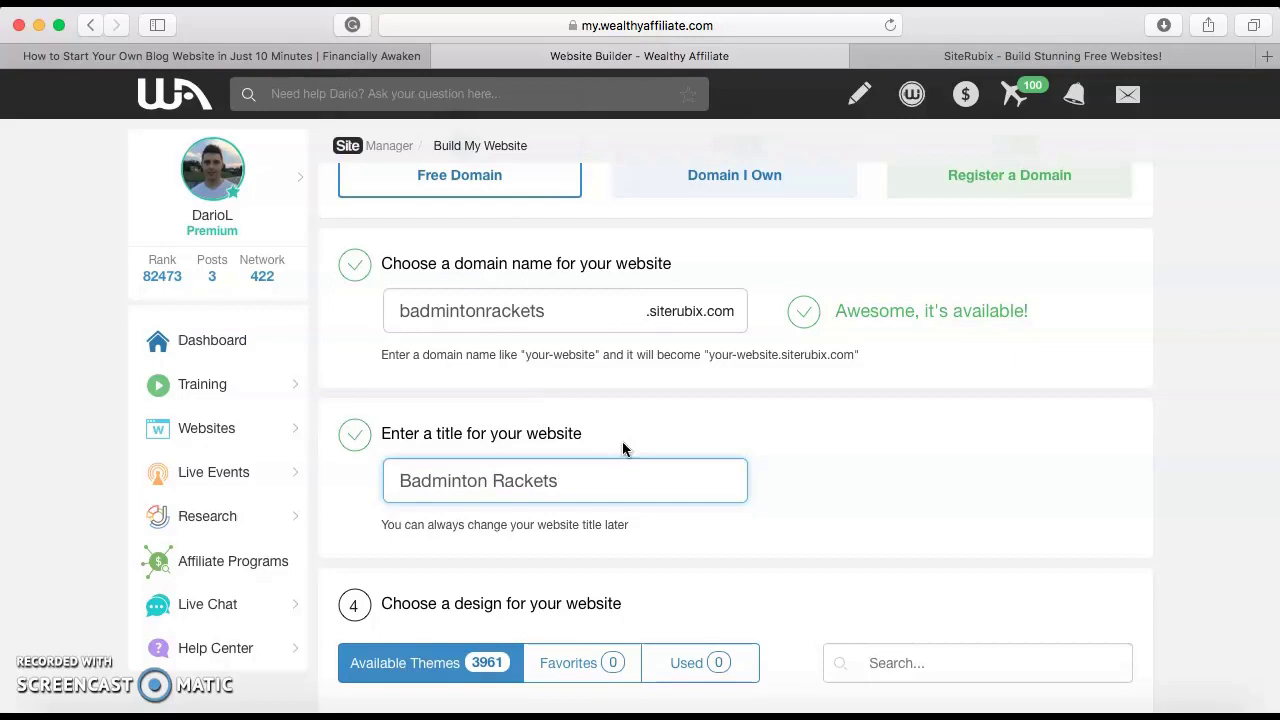
# Browse the available themes and choose the Ameya theme as the website's design.
pyautogui.scroll(-1, 610, 445)
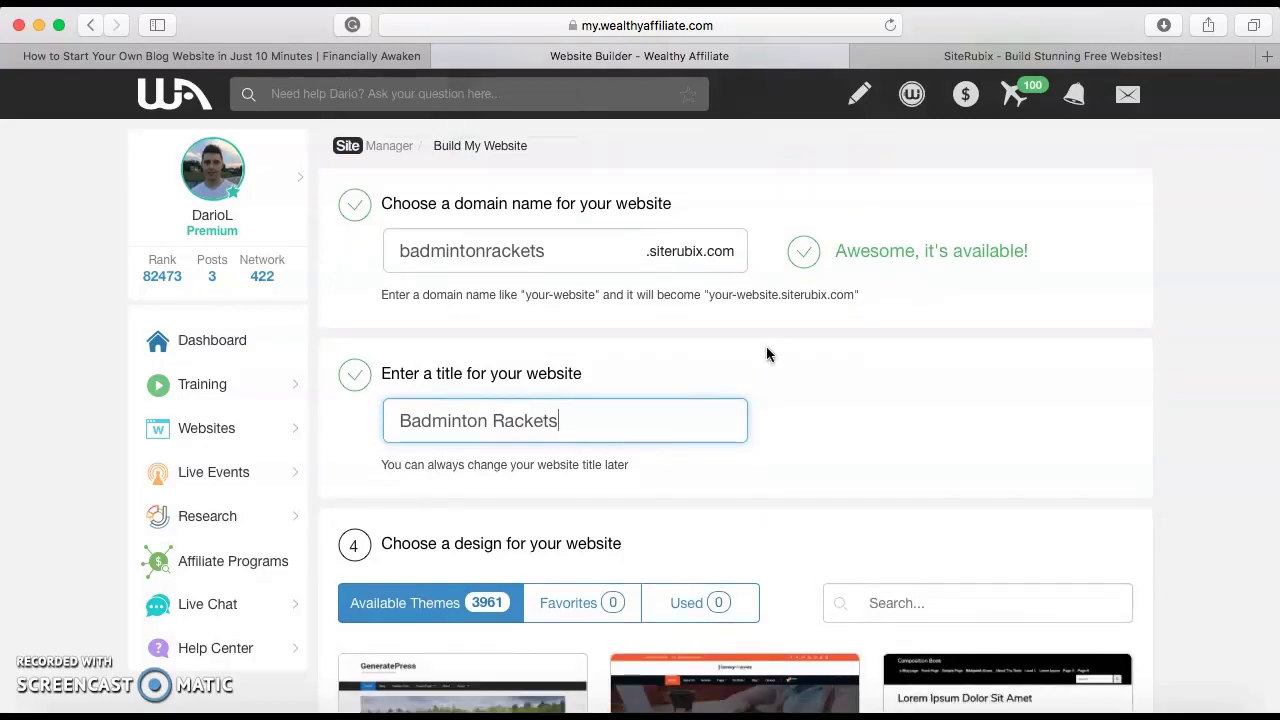
pyautogui.scroll(-1, 708, 400)
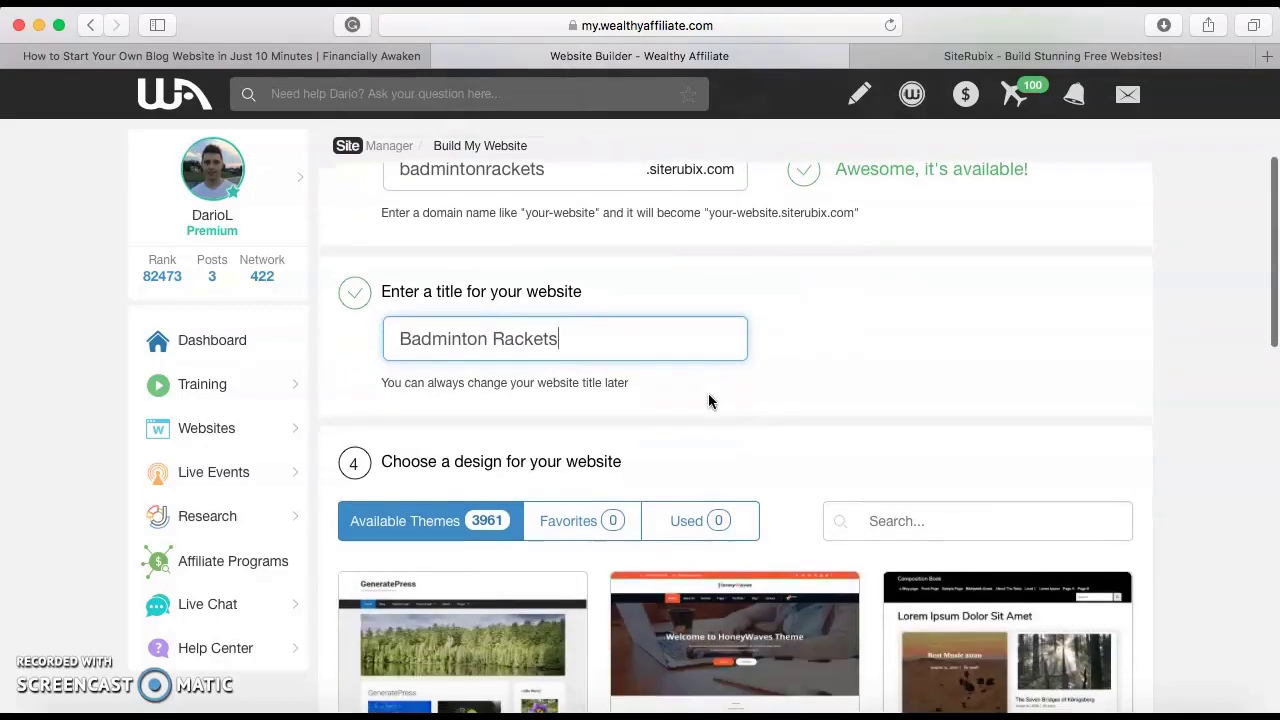
pyautogui.scroll(-2, 793, 394)
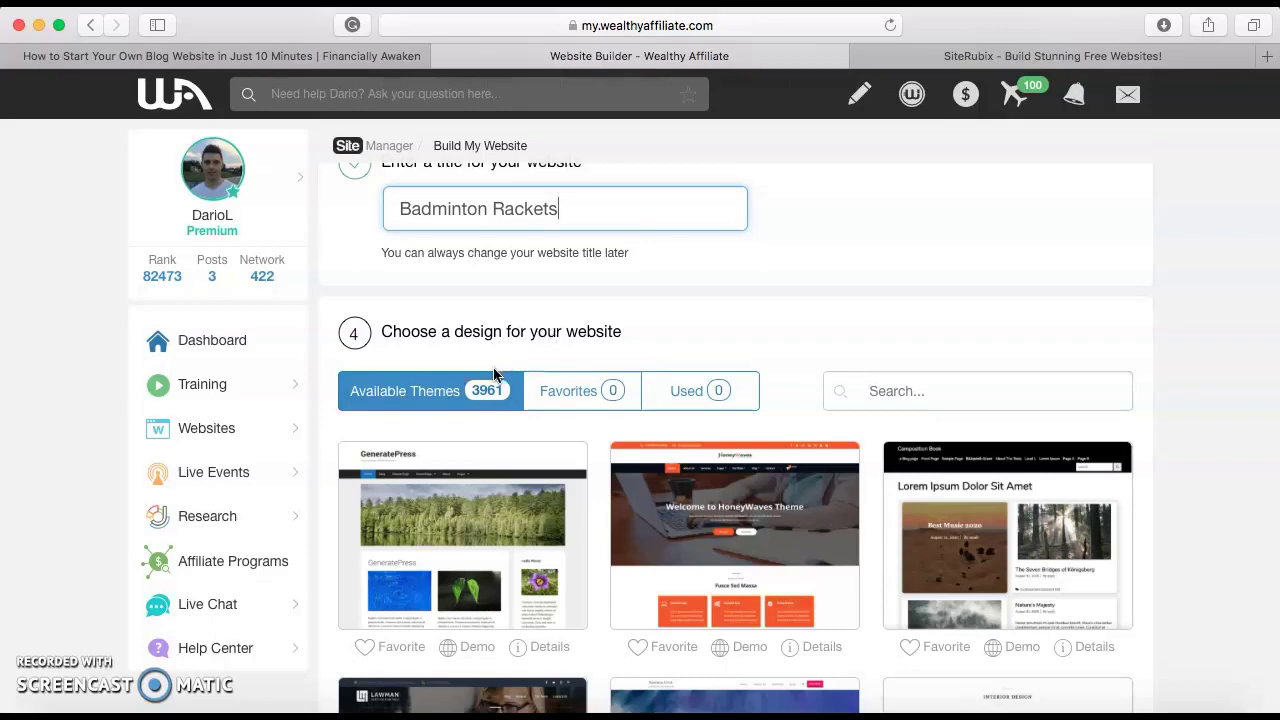
pyautogui.scroll(-2, 488, 388)
pyautogui.scroll(-1, 806, 272)
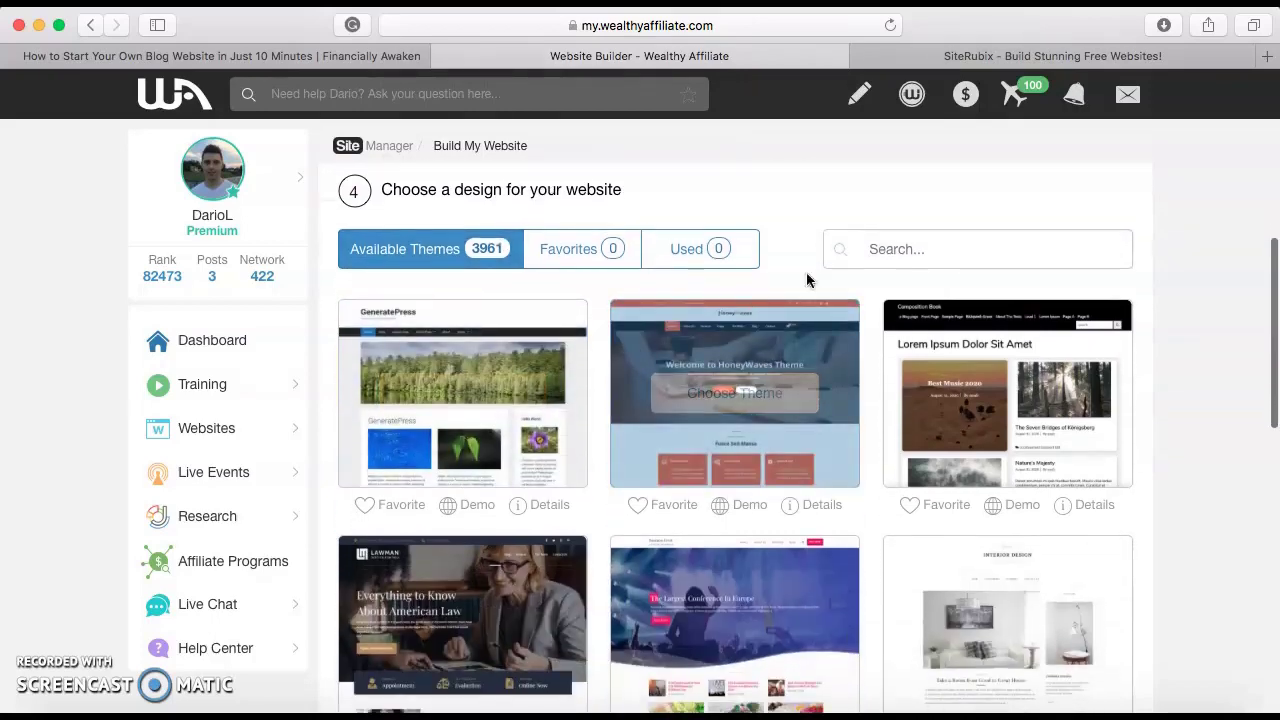
pyautogui.click(922, 247)
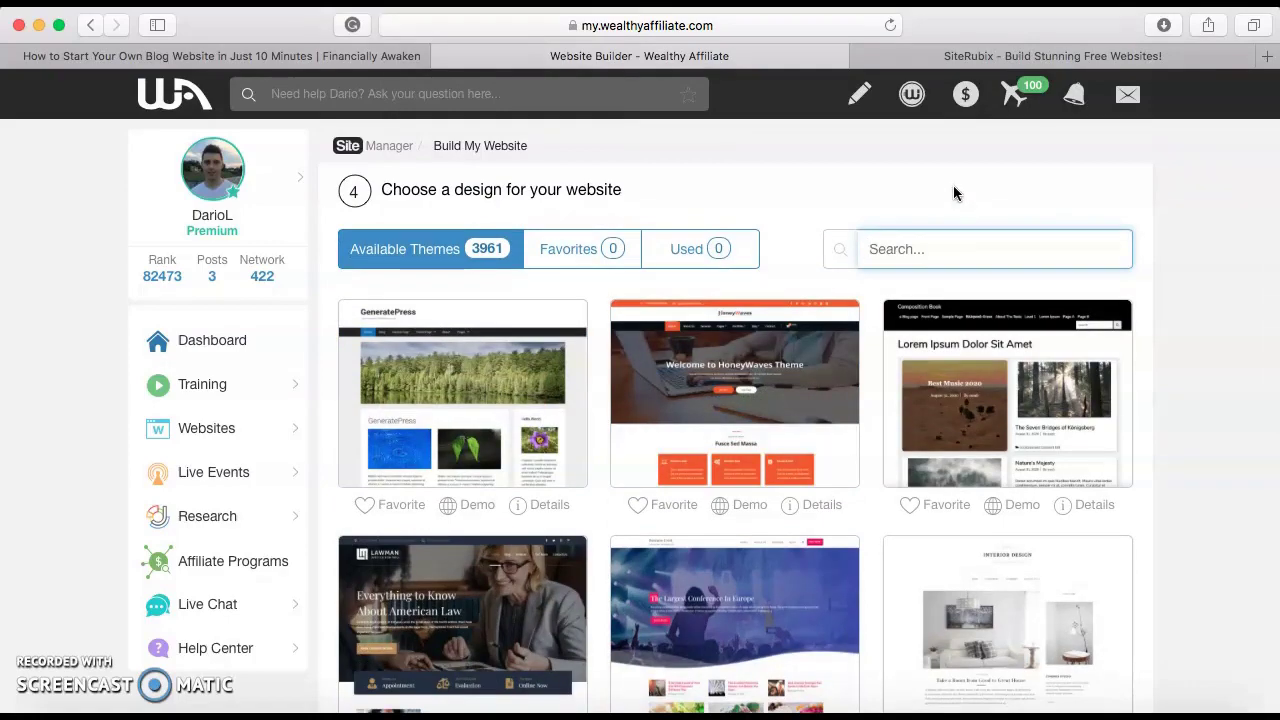
pyautogui.scroll(-5, 611, 491)
pyautogui.scroll(-8, 613, 491)
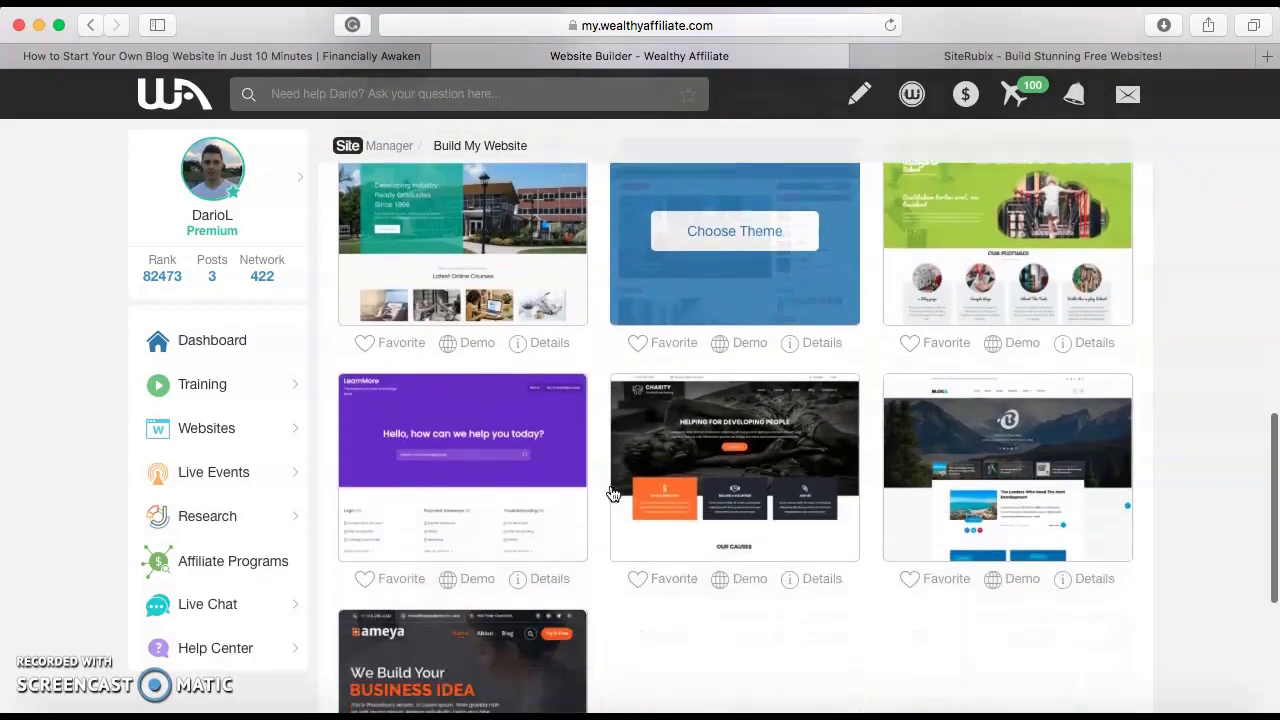
pyautogui.scroll(-2, 617, 385)
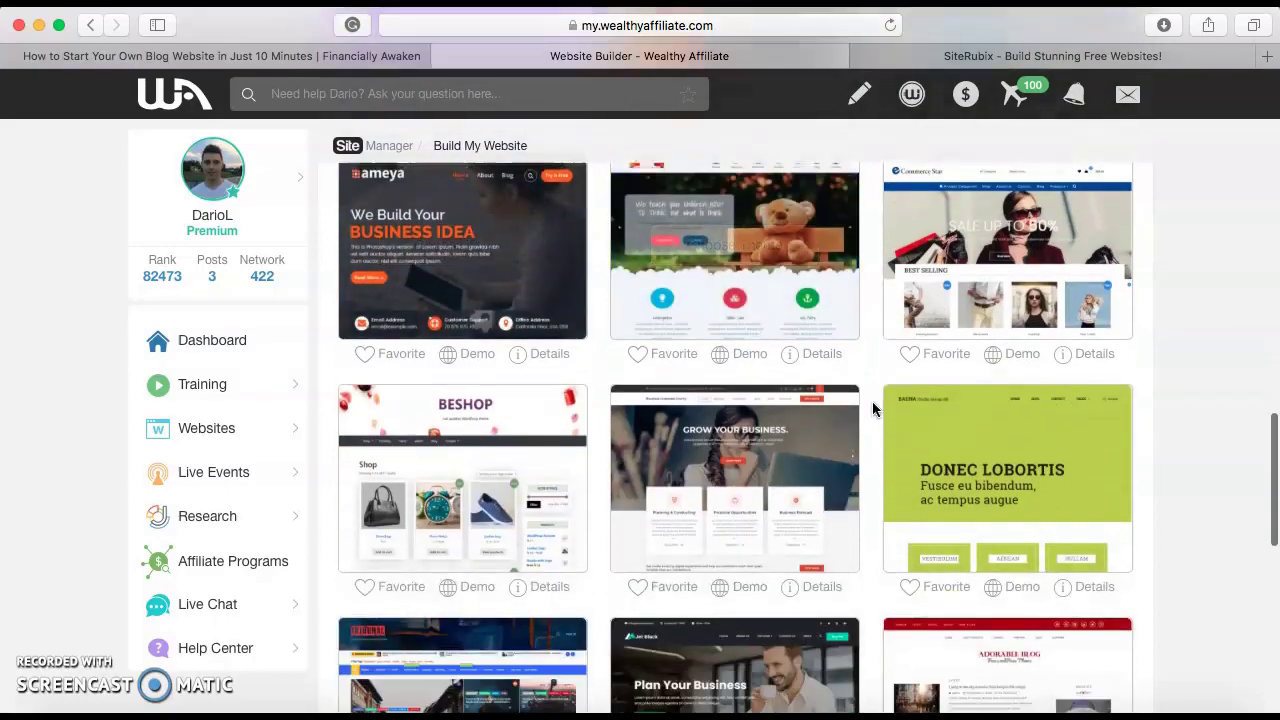
pyautogui.scroll(2, 480, 330)
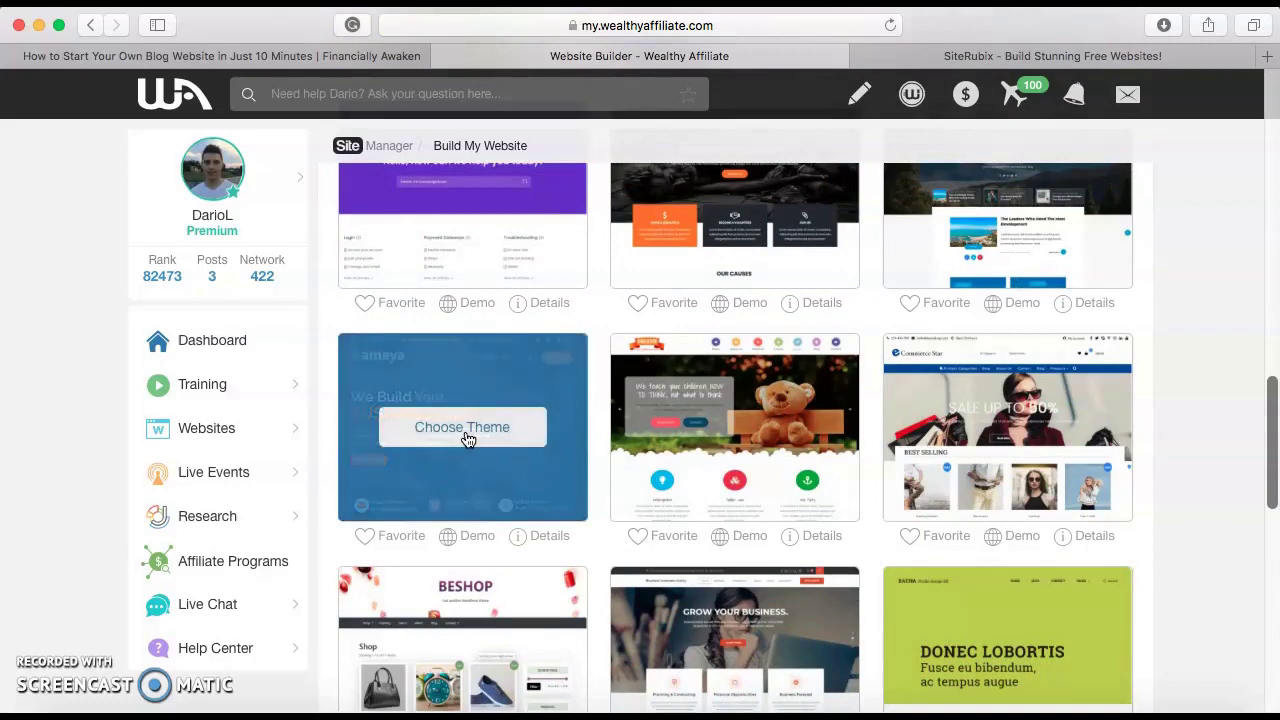
pyautogui.click(463, 438)
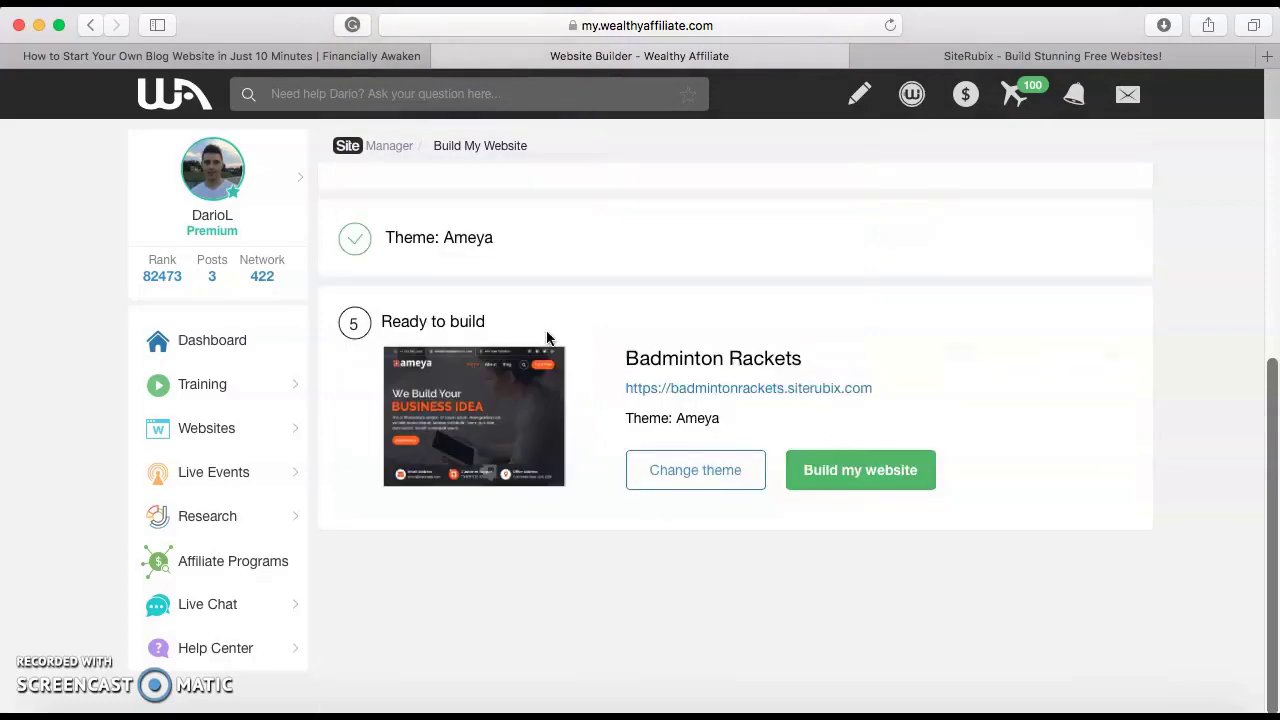
# Build the Badminton Rackets website with the chosen domain, title and theme.
pyautogui.doubleClick(393, 322)
pyautogui.click(469, 321)
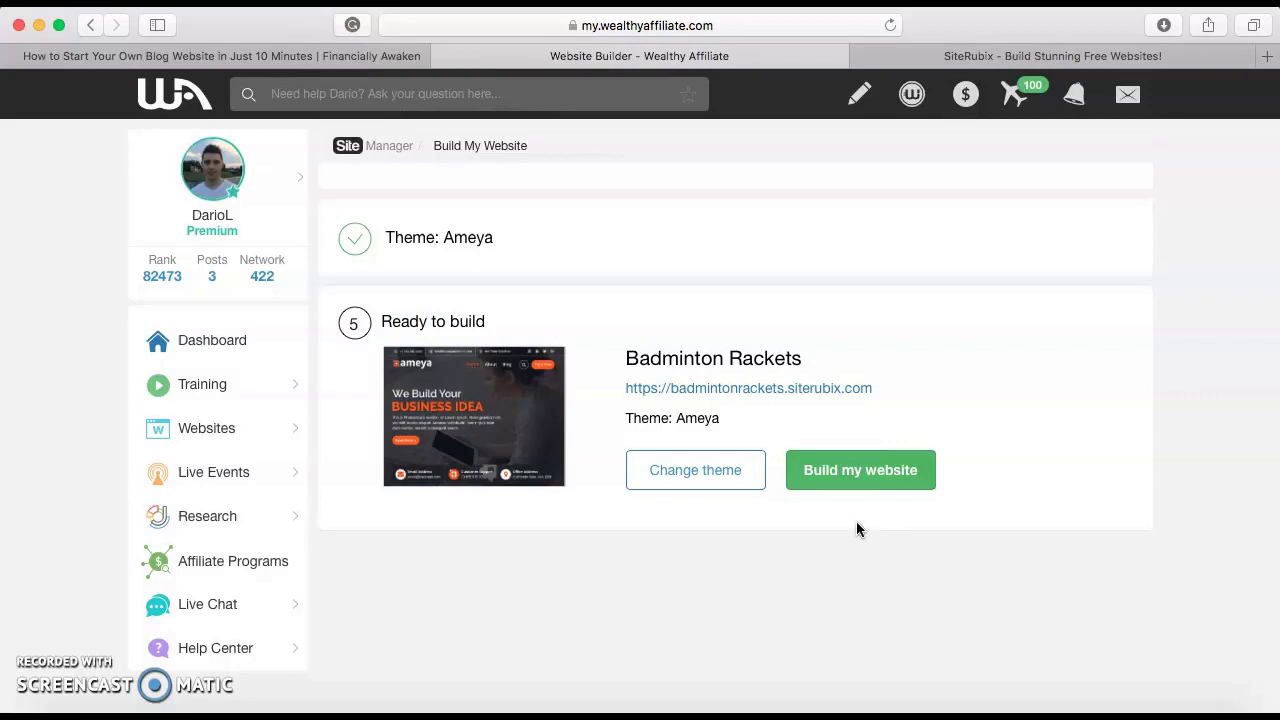
pyautogui.click(843, 482)
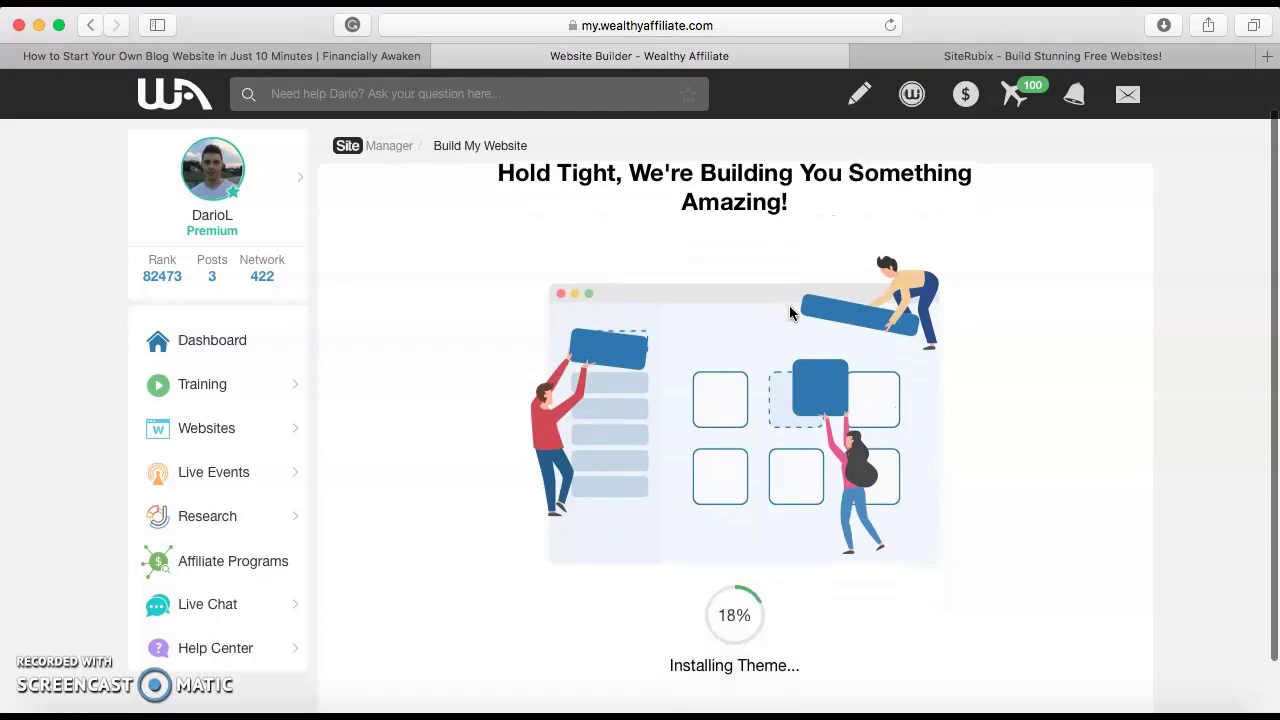
pyautogui.scroll(-1, 802, 314)
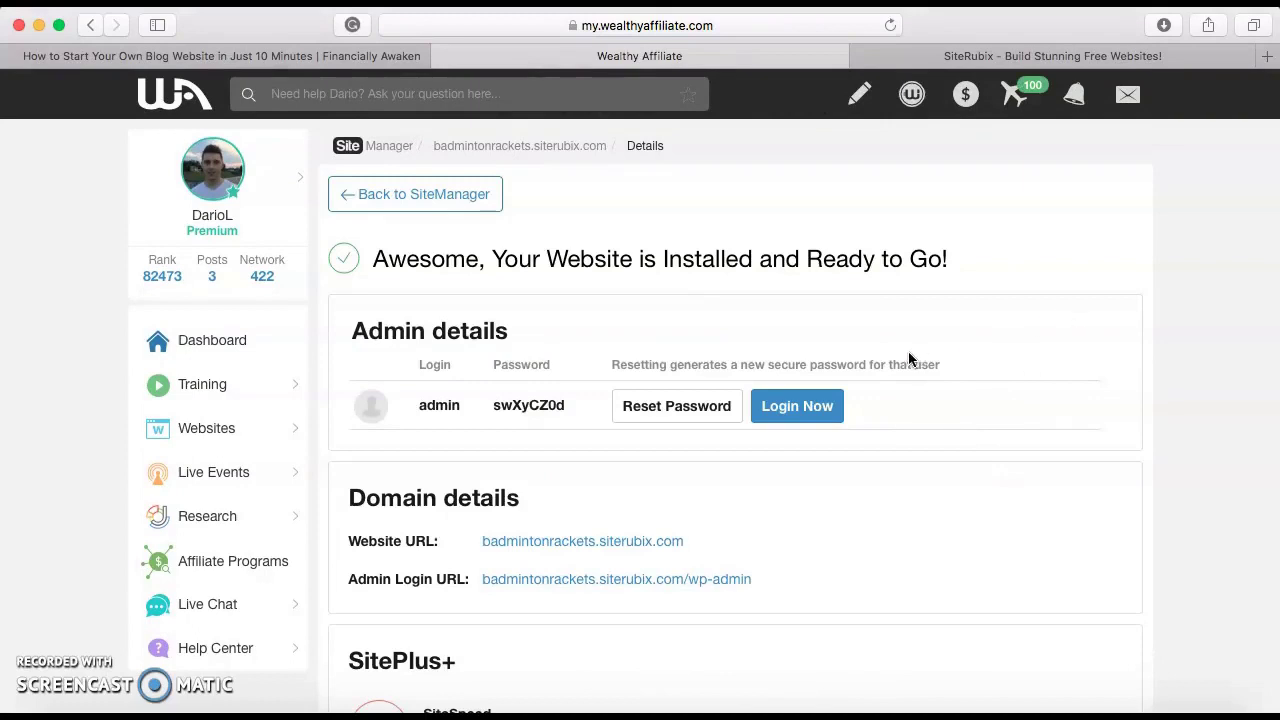
# Review the new website's admin and domain details and open badmintonrackets.siterubix.com from its website URL.
pyautogui.scroll(-1, 430, 342)
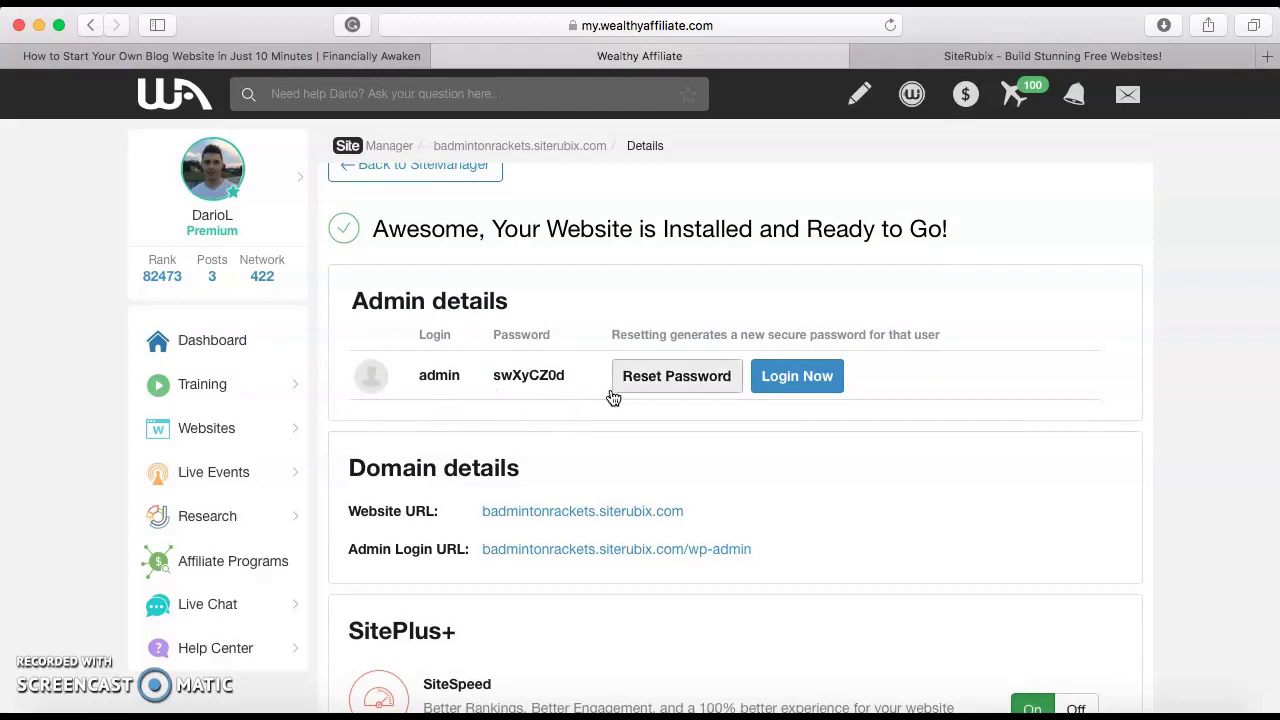
pyautogui.scroll(-2, 645, 430)
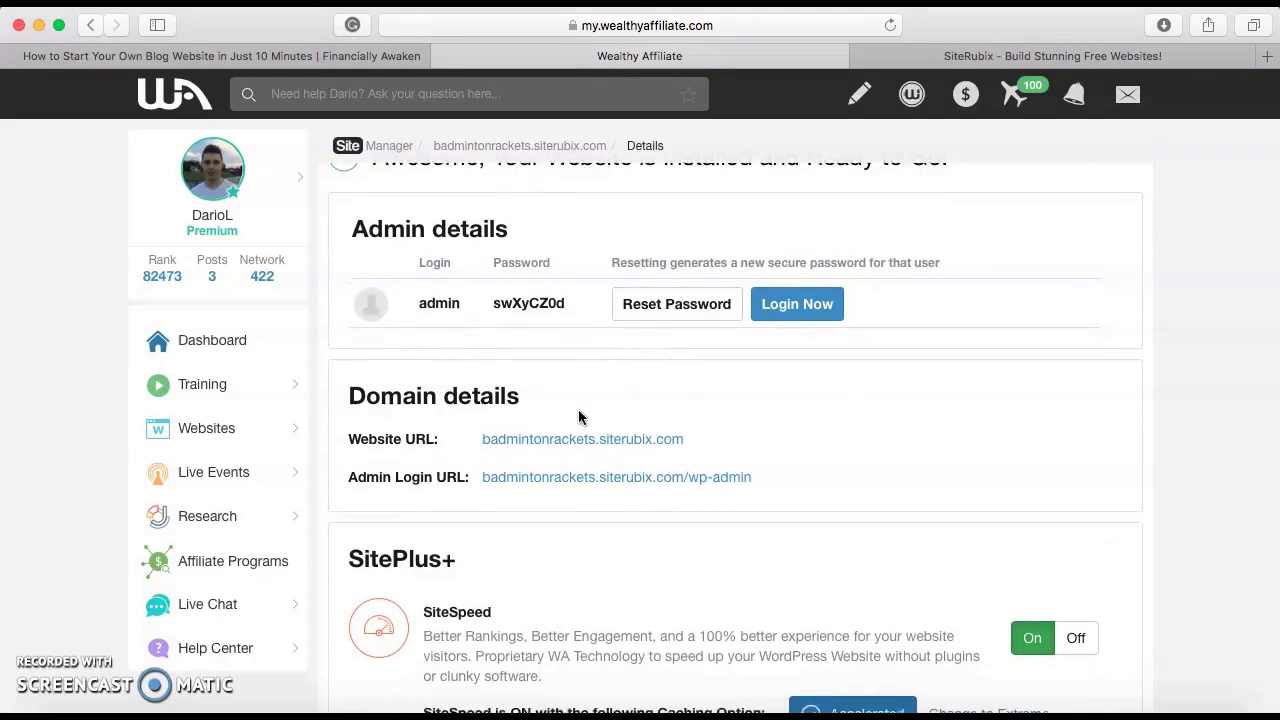
pyautogui.scroll(-2, 429, 374)
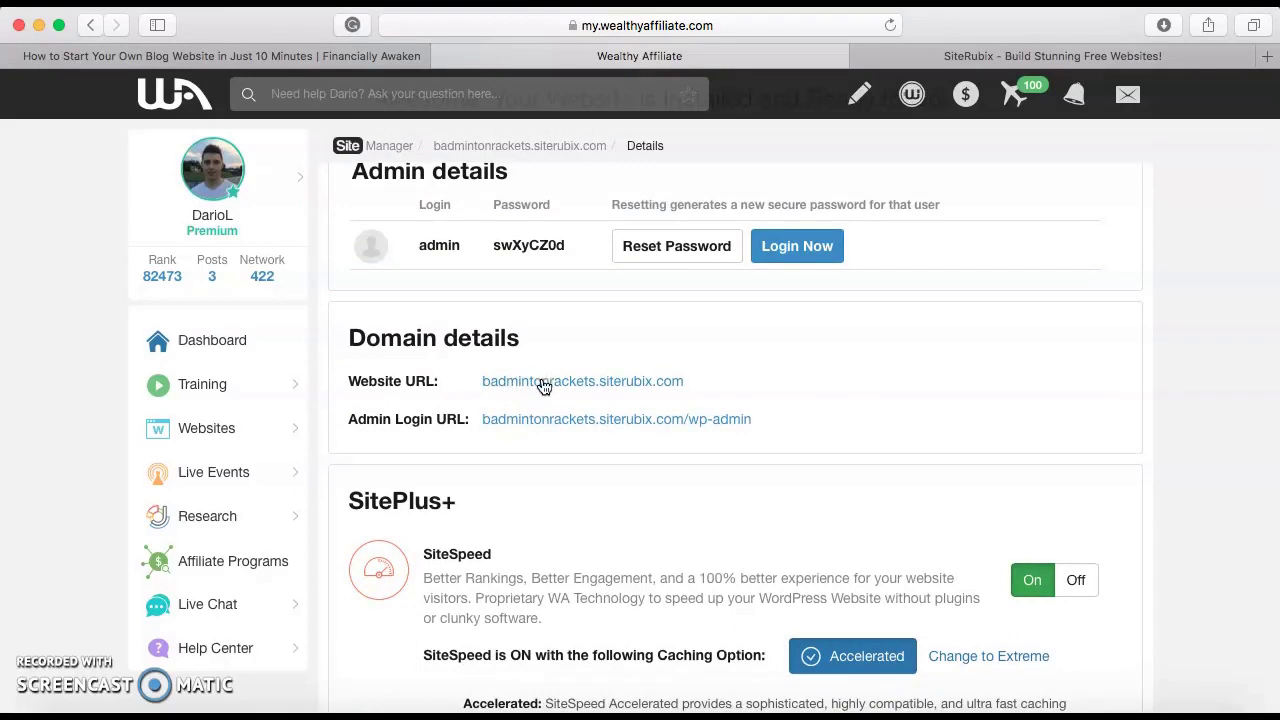
pyautogui.click(543, 385)
pyautogui.click(798, 58)
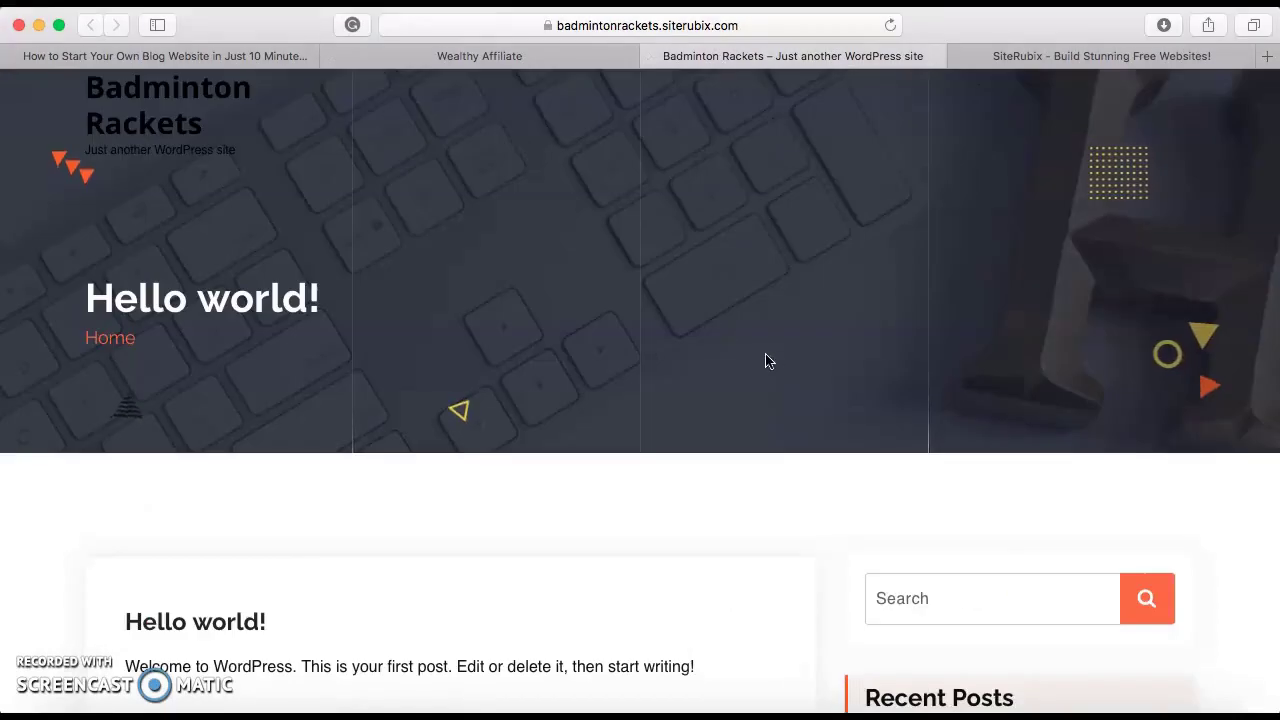
# Look through the Badminton Rackets home page, including its header, sample post and sidebar widgets.
pyautogui.scroll(1, 836, 342)
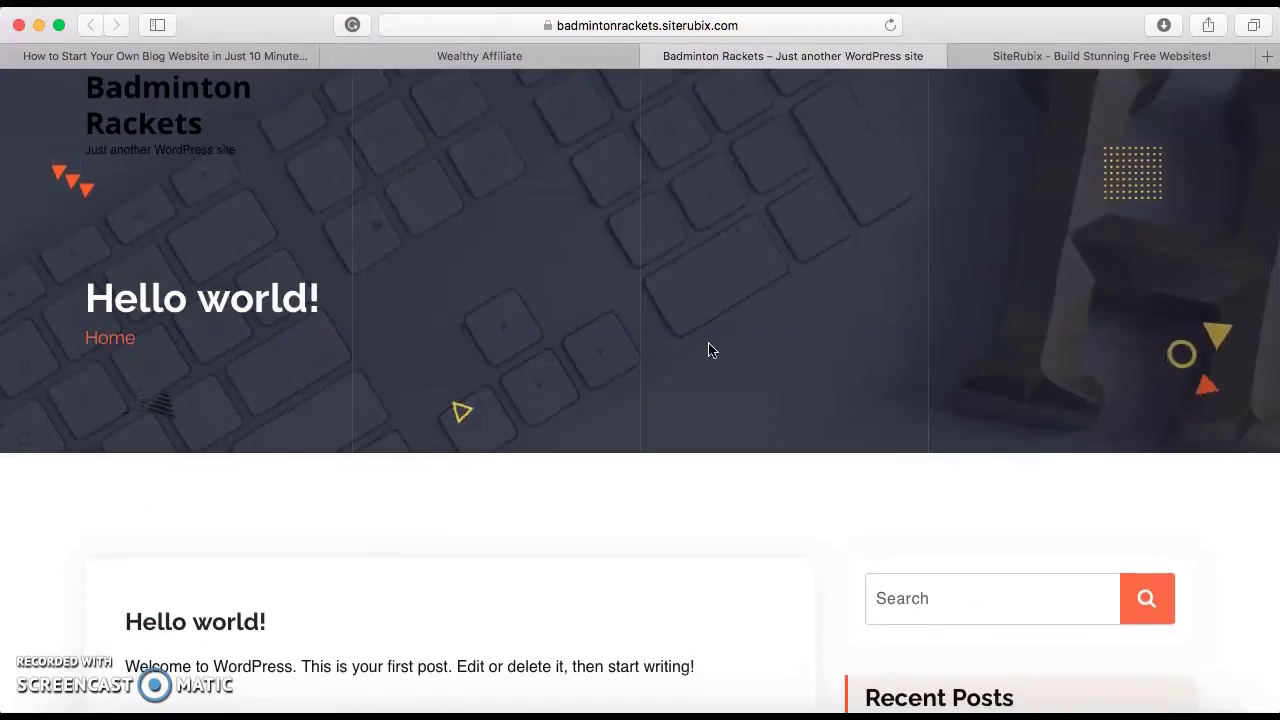
pyautogui.scroll(-4, 708, 366)
pyautogui.scroll(-3, 708, 366)
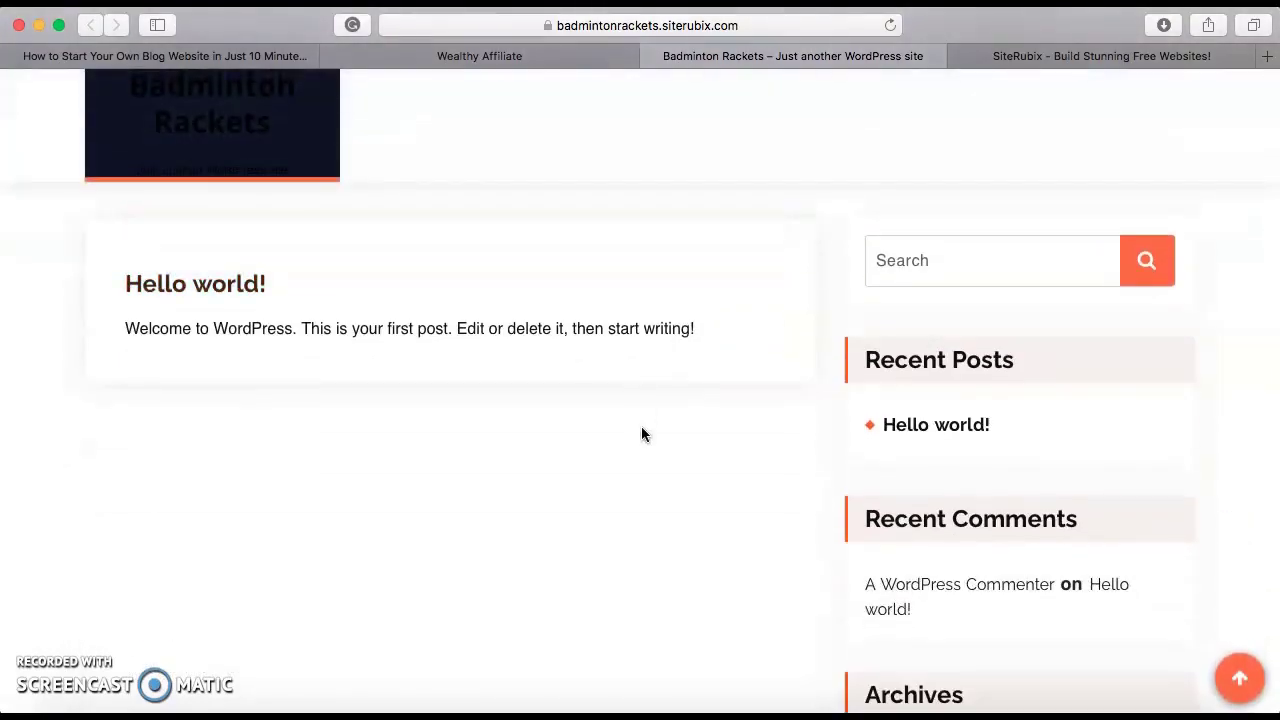
pyautogui.scroll(1, 634, 440)
pyautogui.scroll(-5, 686, 563)
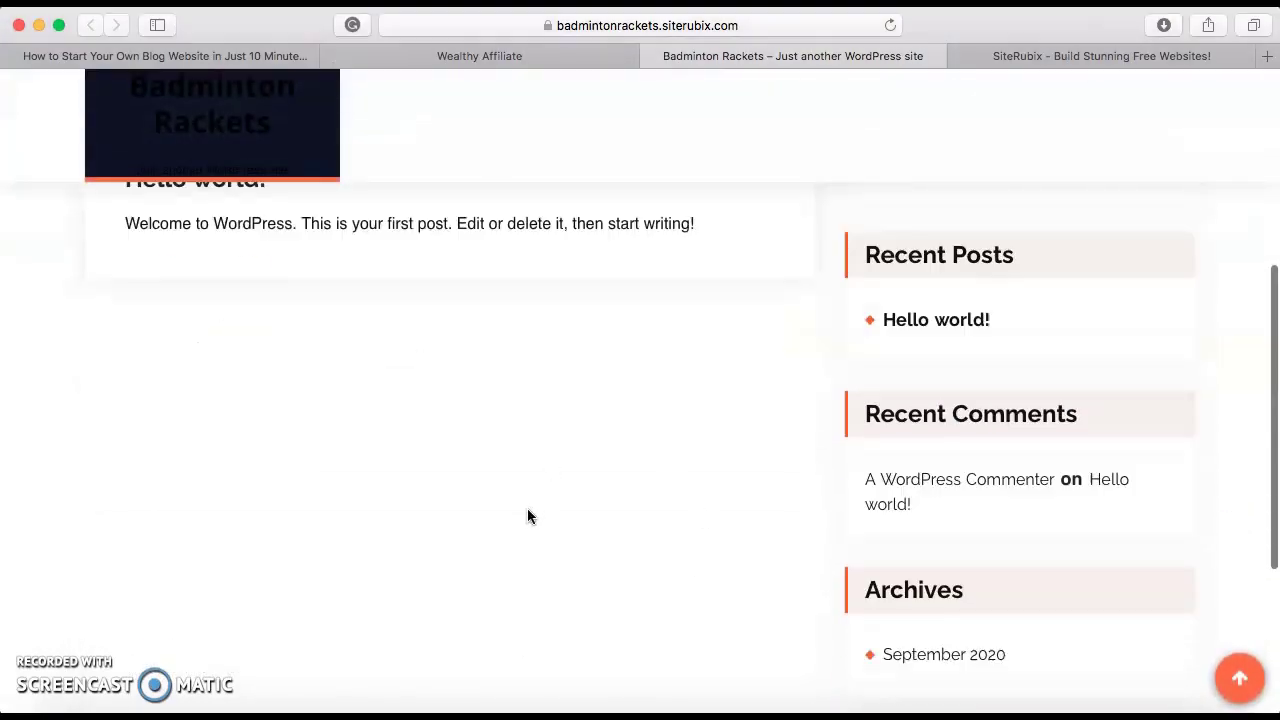
pyautogui.scroll(12, 1110, 295)
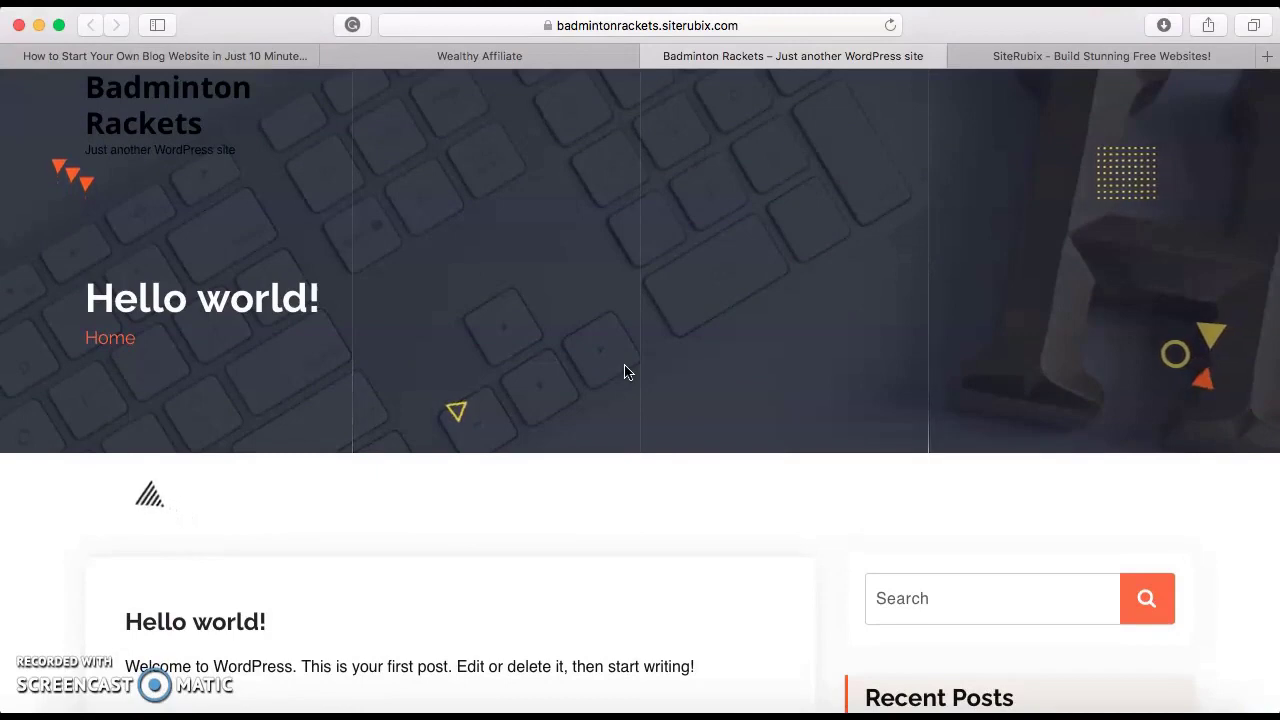
# Return to the Wealthy Affiliate site details and examine the SitePlus+ options SiteSpeed, SiteSSL and SiteProtect.
pyautogui.click(564, 59)
pyautogui.scroll(-5, 679, 338)
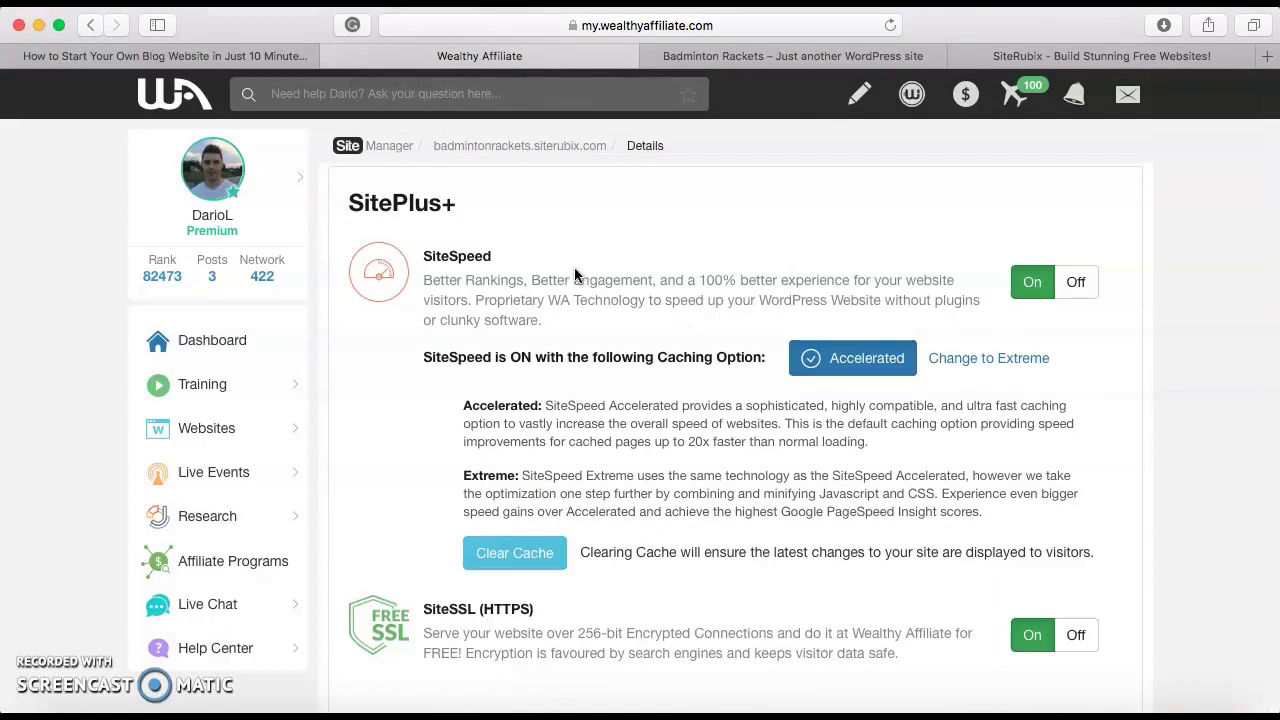
pyautogui.scroll(1, 572, 275)
pyautogui.scroll(-1, 571, 274)
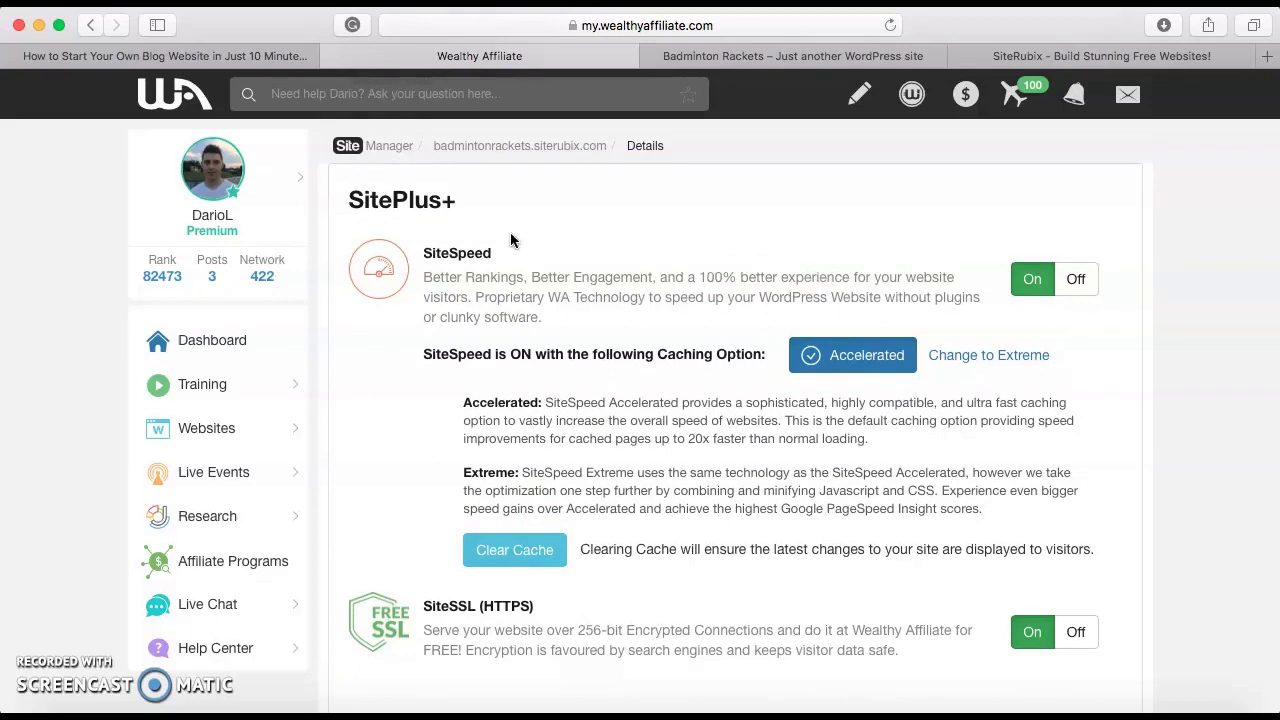
pyautogui.scroll(-2, 450, 255)
pyautogui.scroll(1, 455, 258)
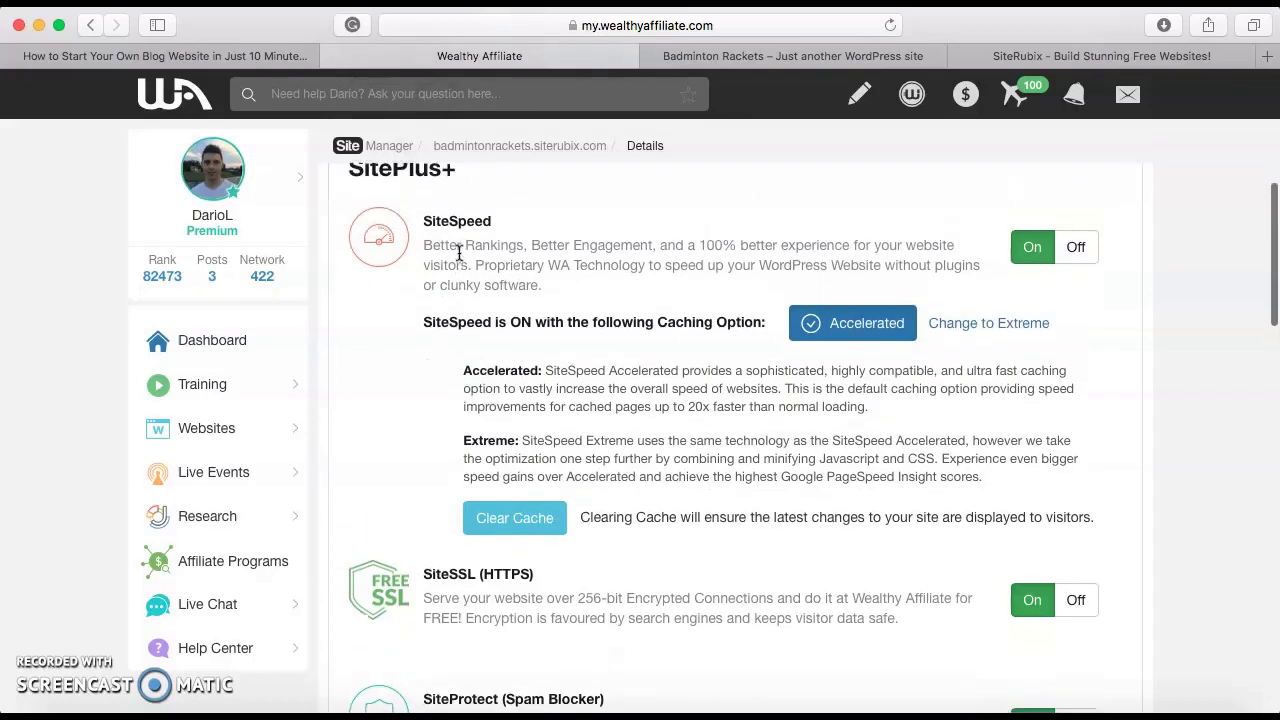
pyautogui.scroll(-1, 557, 309)
pyautogui.scroll(3, 470, 342)
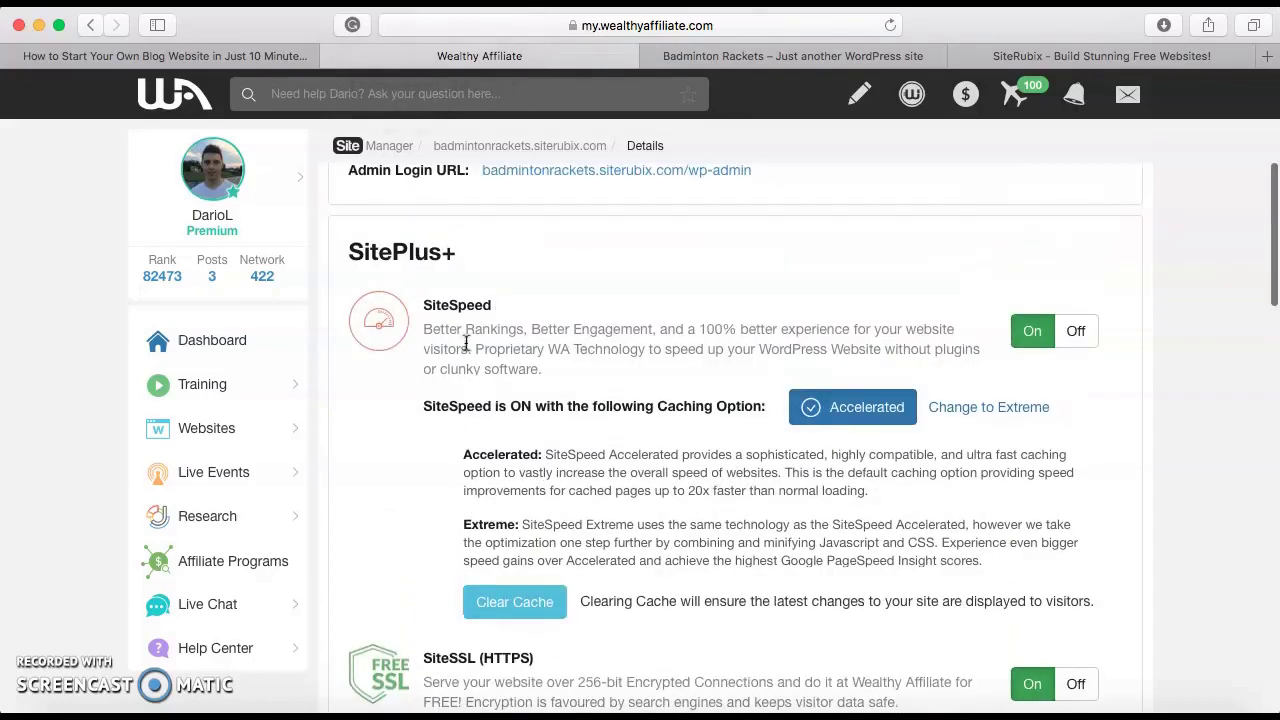
pyautogui.scroll(-5, 640, 326)
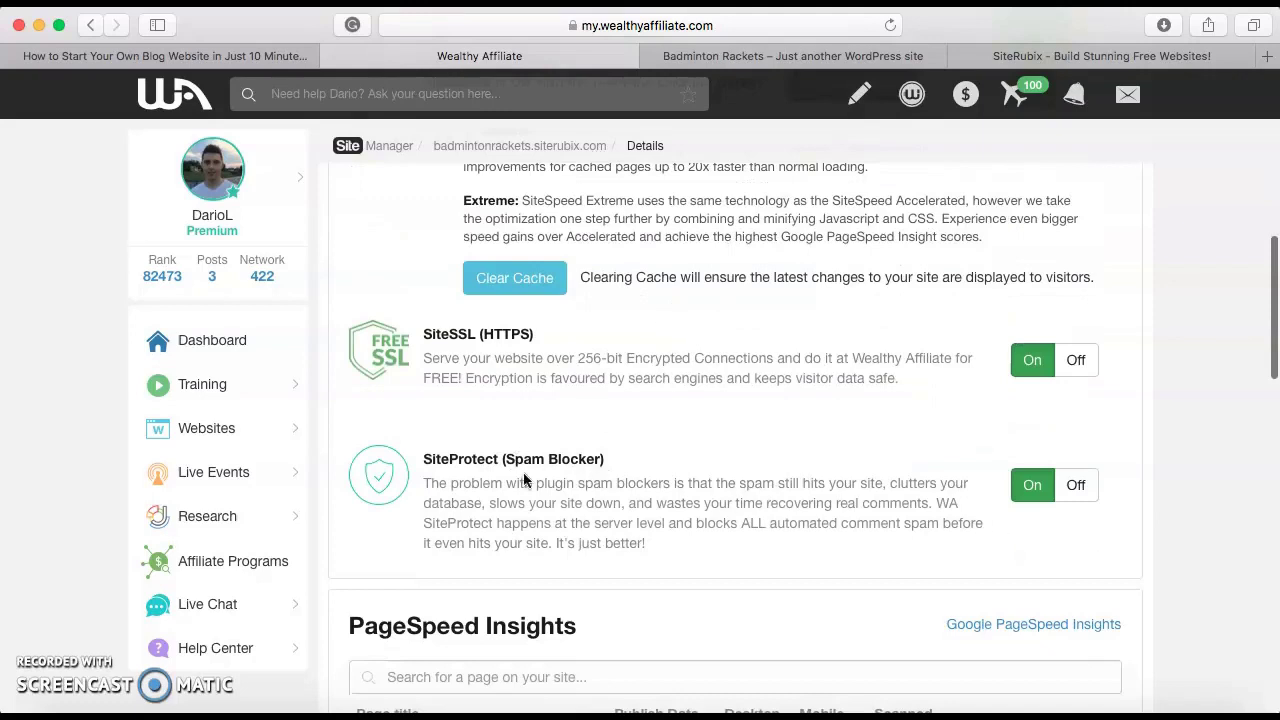
pyautogui.scroll(1, 528, 482)
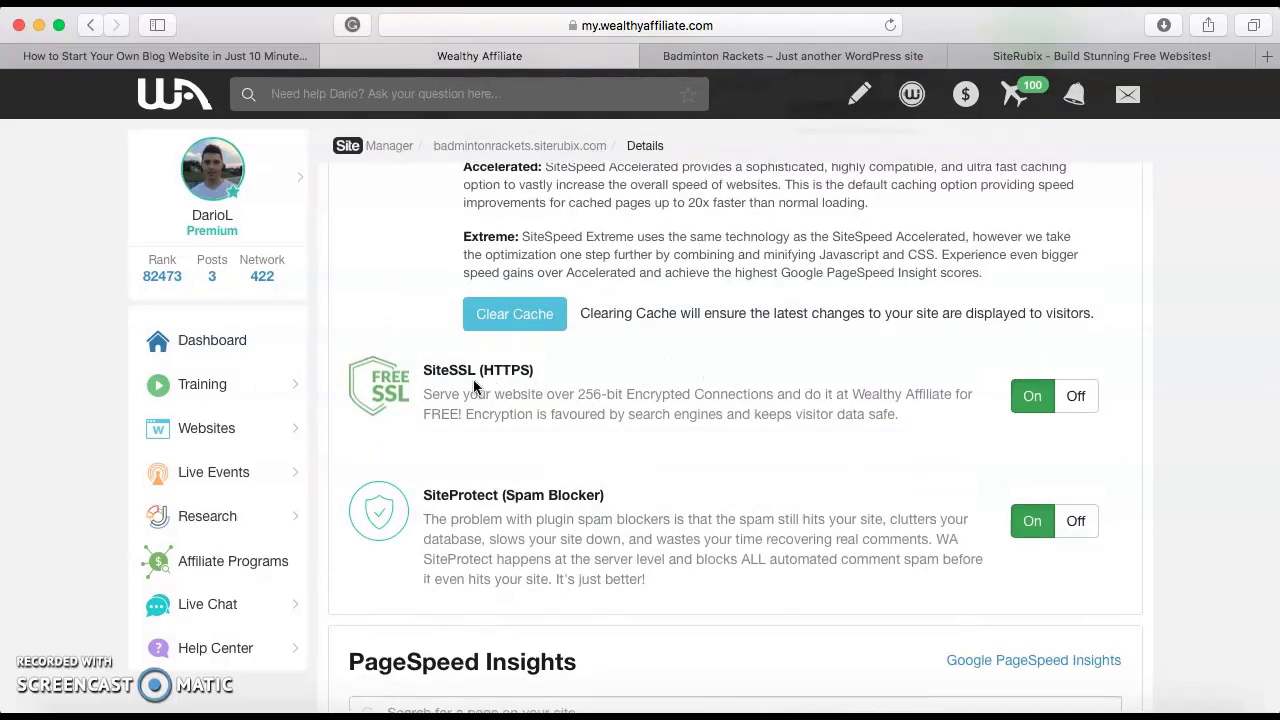
# Examine the PageSpeed Insights section and the list of features included with the website.
pyautogui.scroll(-5, 637, 383)
pyautogui.scroll(-8, 640, 380)
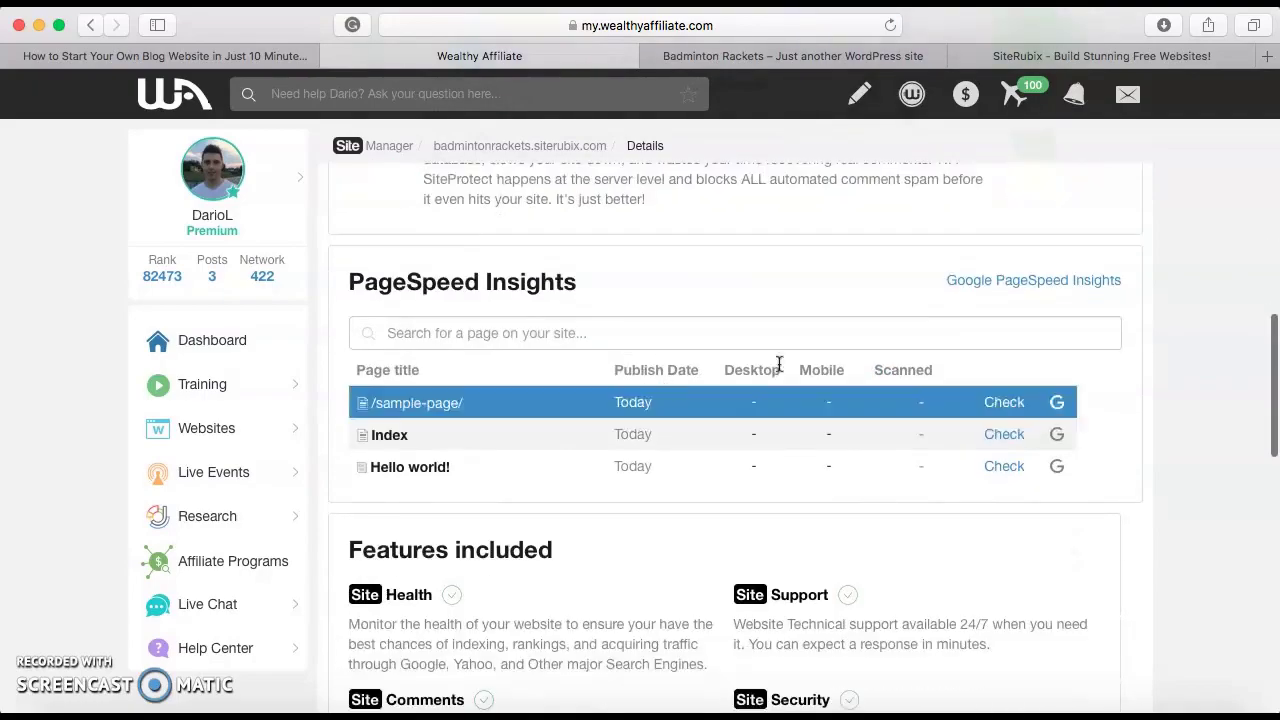
pyautogui.scroll(-6, 1150, 390)
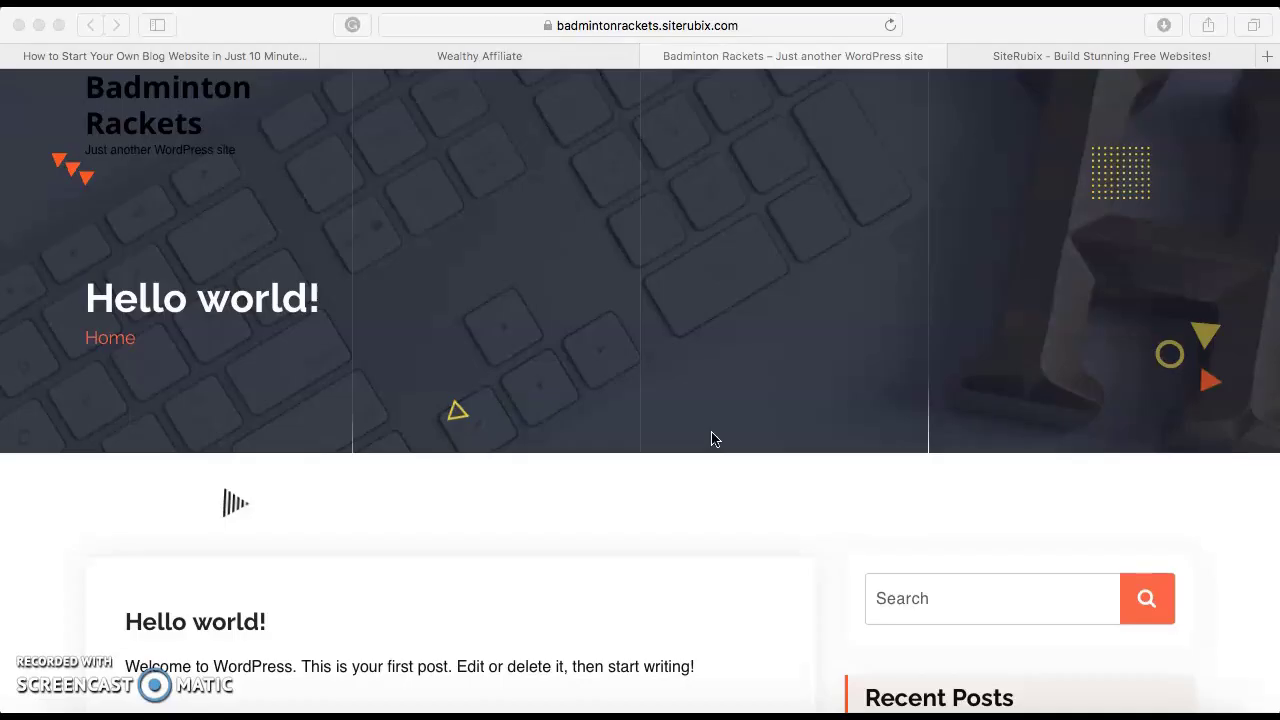
# Go back to the SiteManager overview and look over the entry for badmintonrackets.siterubix.com.
pyautogui.click(555, 58)
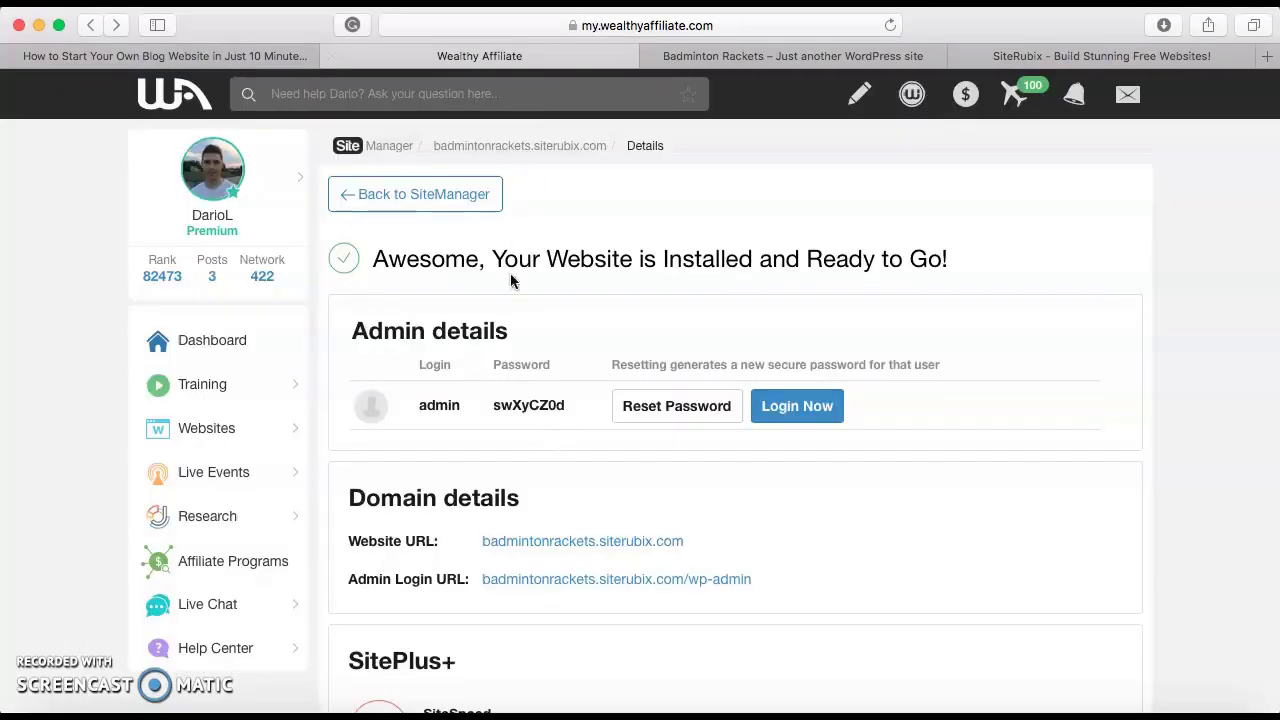
pyautogui.click(416, 209)
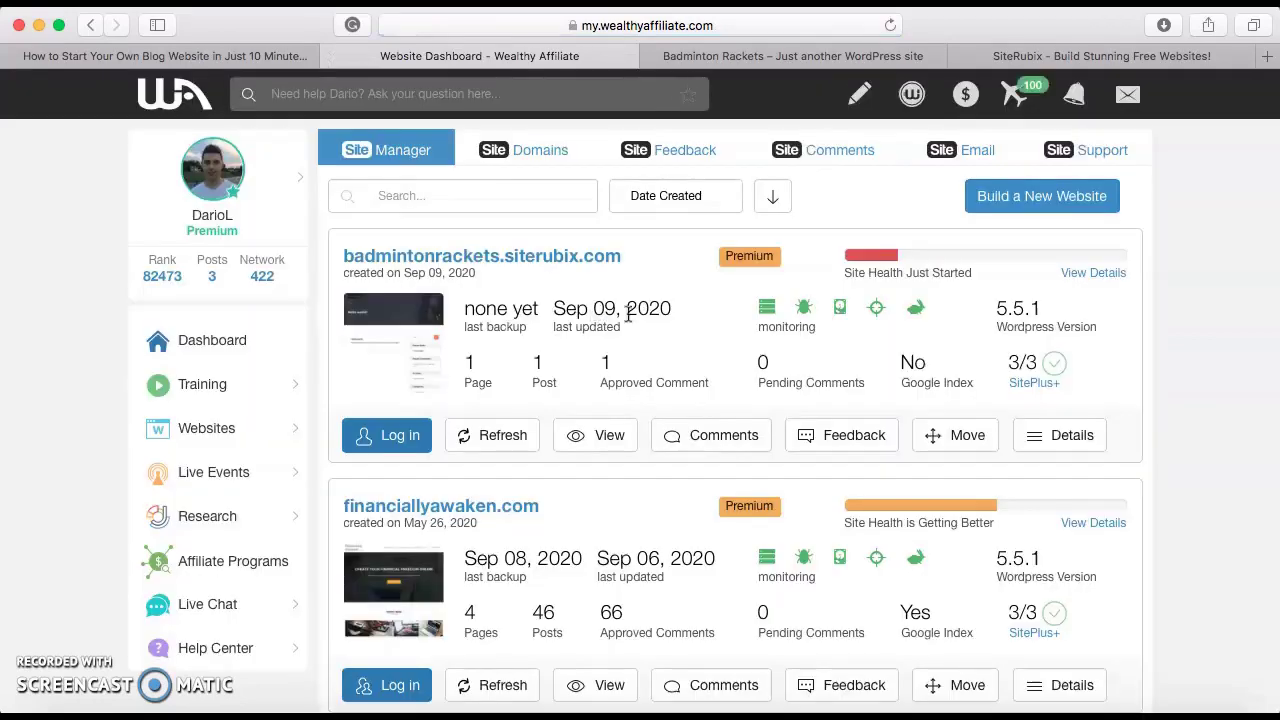
pyautogui.scroll(-2, 820, 314)
pyautogui.scroll(2, 1173, 290)
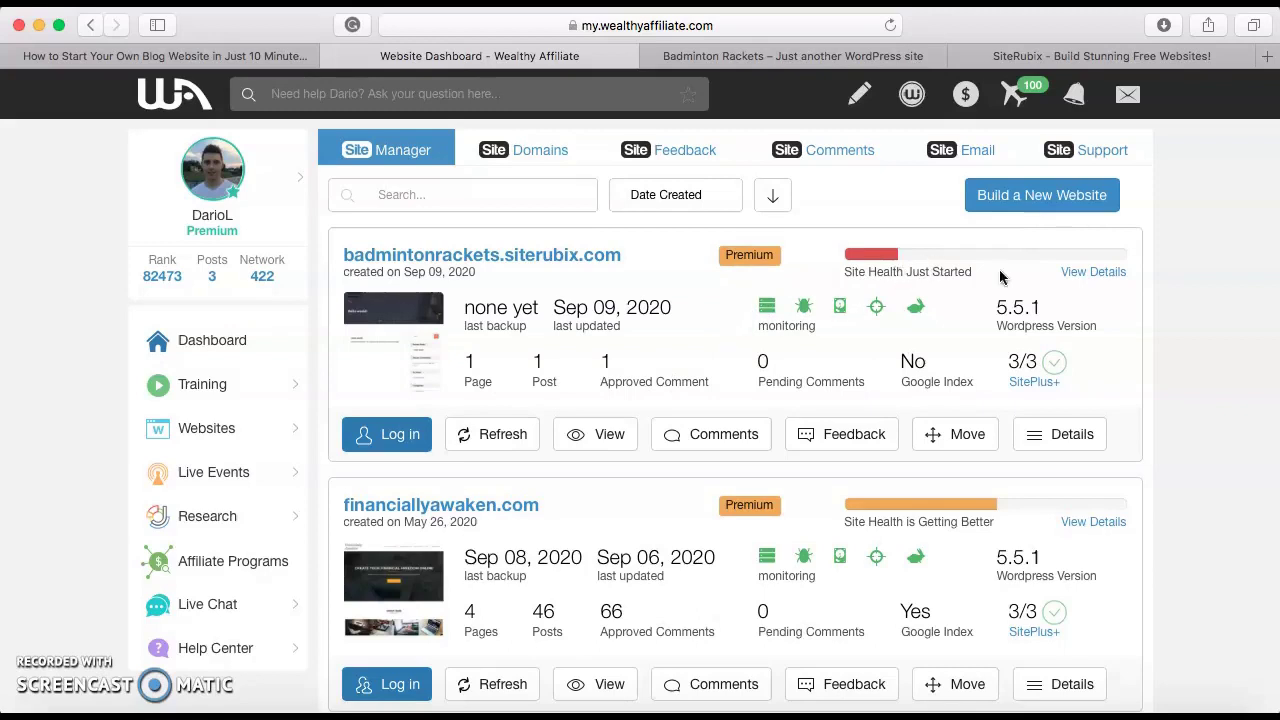
# Open the SiteHealth details for badmintonrackets.siterubix.com and go to the detailed ratings.
pyautogui.click(1090, 278)
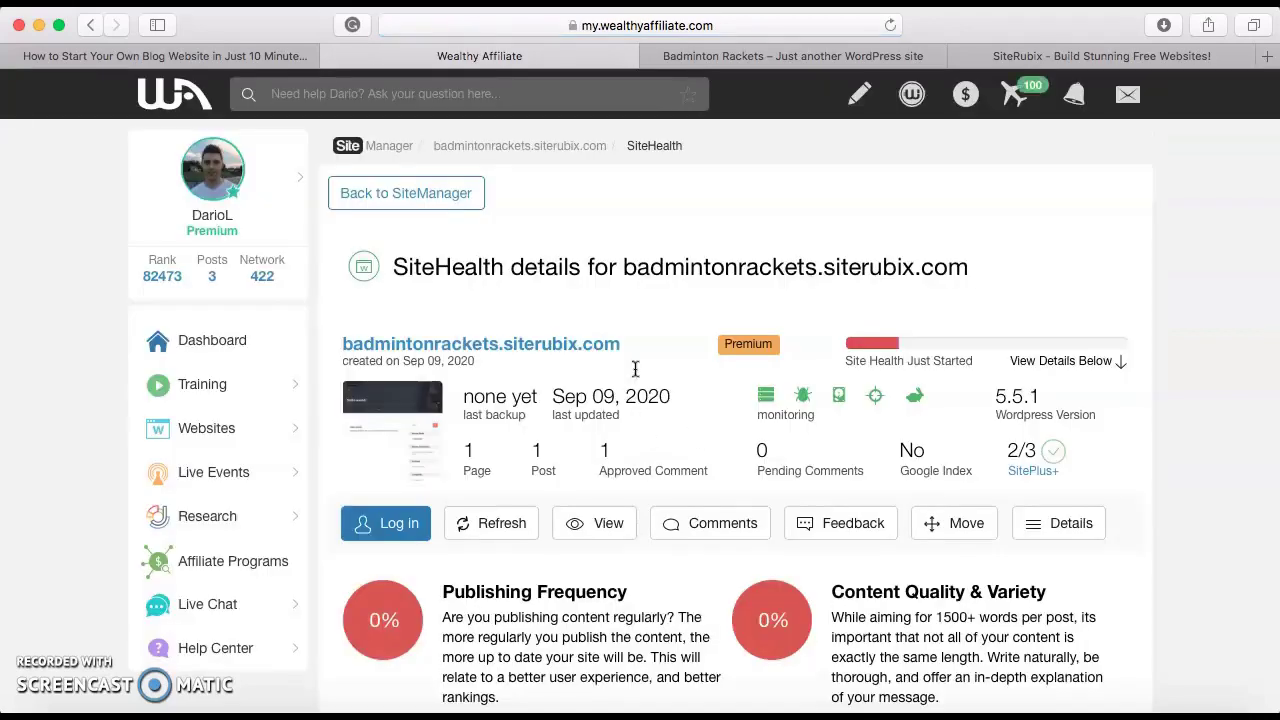
pyautogui.click(1120, 360)
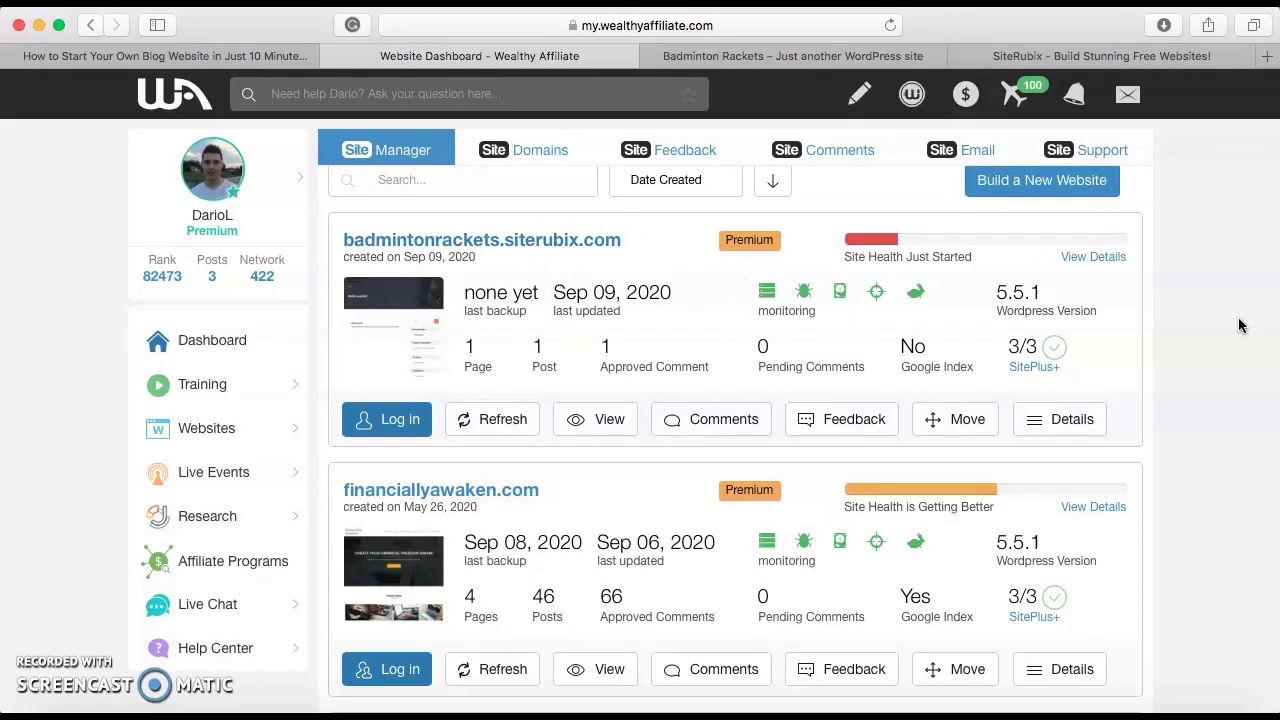
# Switch from the SiteManager overview to the Financially Awaken website.
pyautogui.scroll(1, 1237, 323)
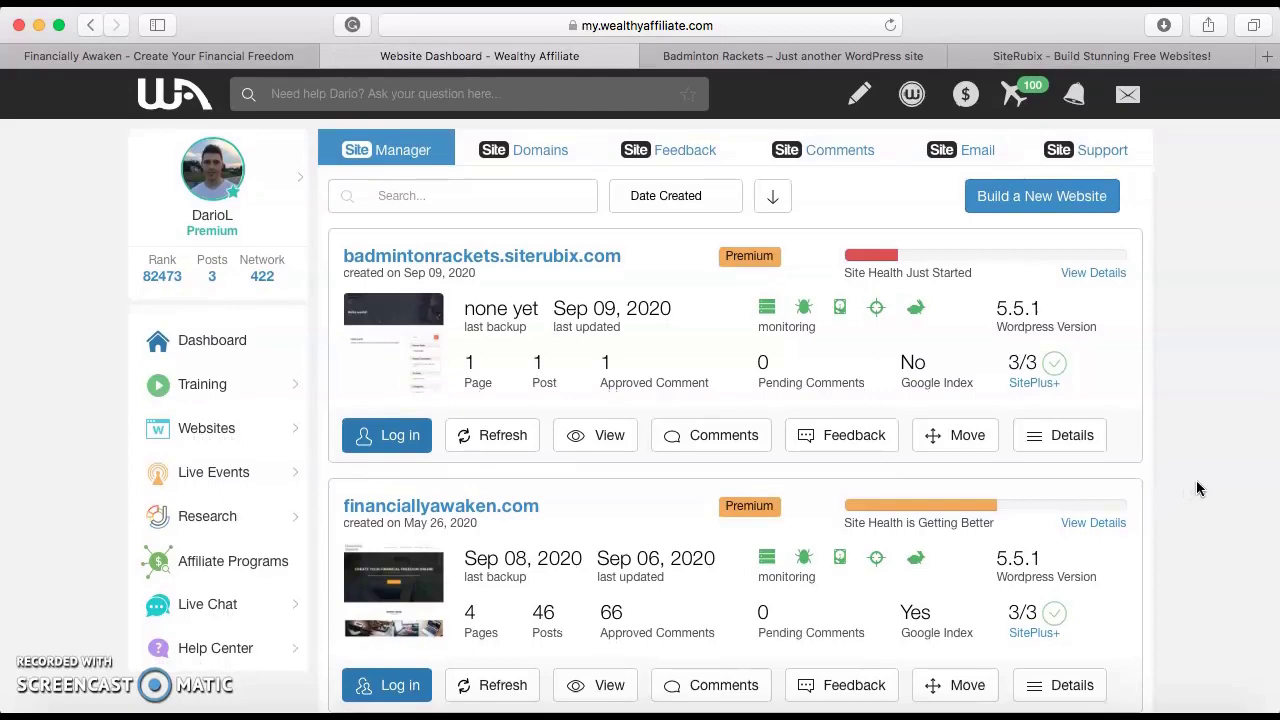
pyautogui.click(245, 57)
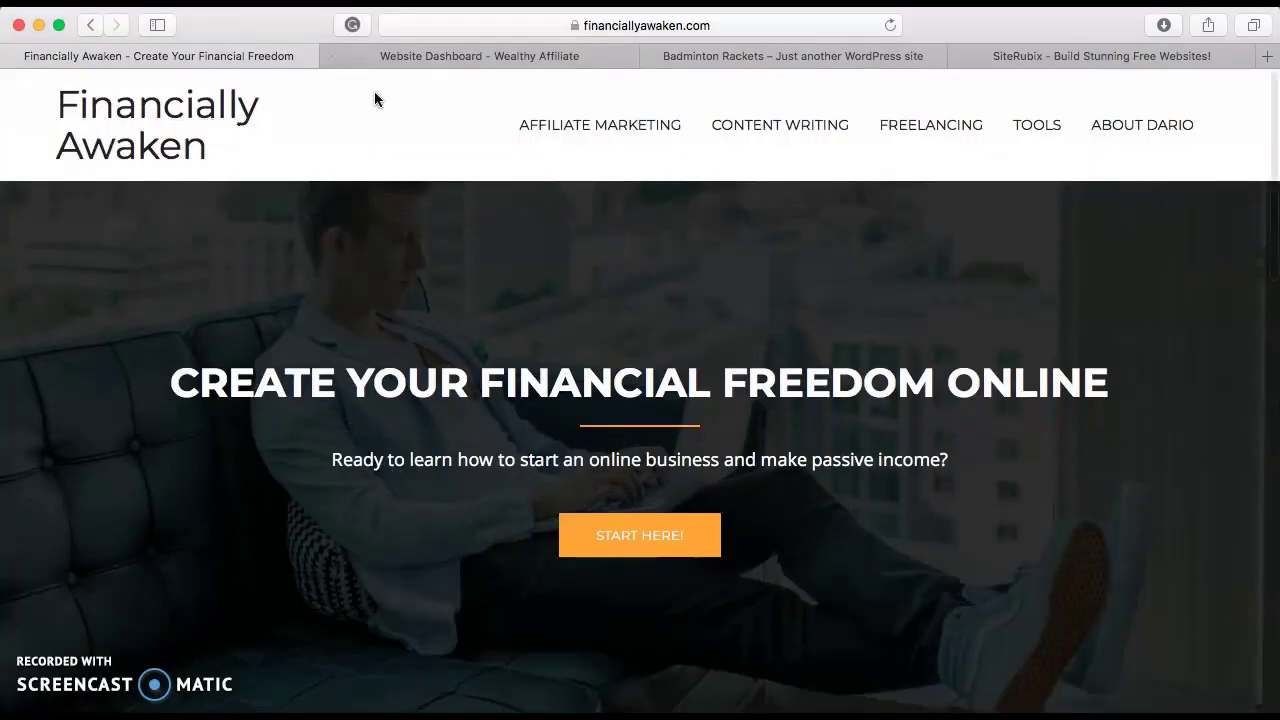